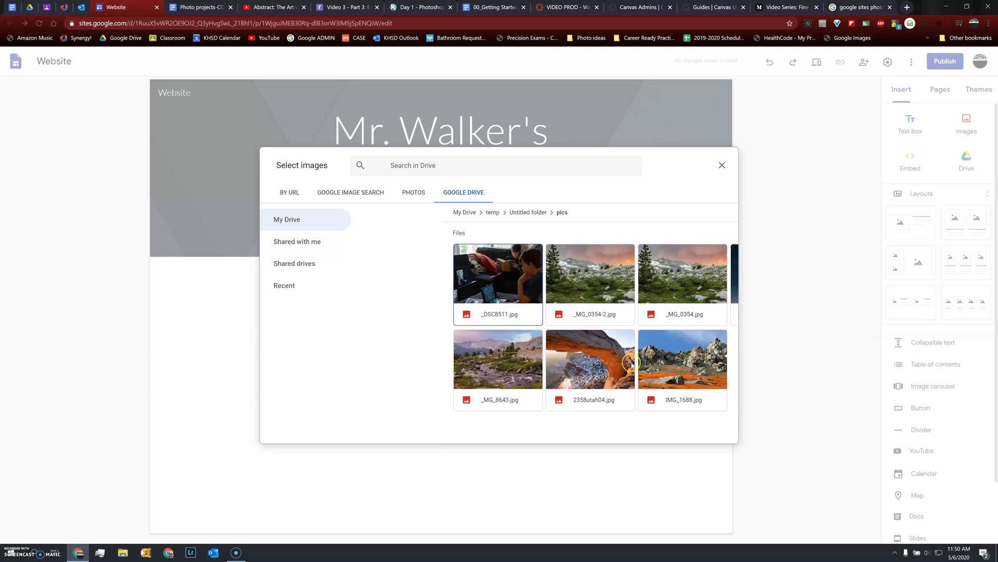
Insert 2358utah04.jpg below the header, enlarge it, and resize it into a narrow portrait crop
double_click(596, 373)
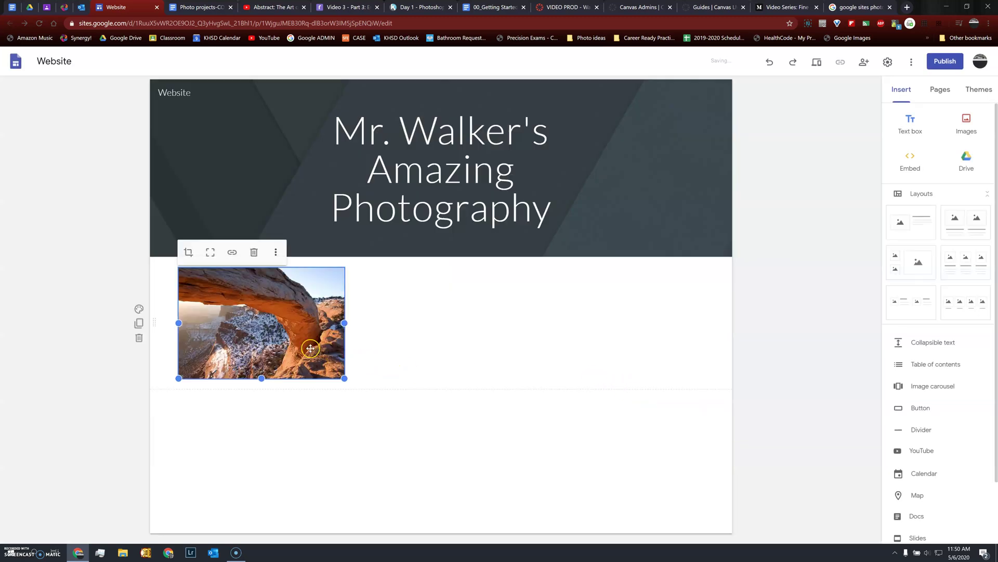
drag(345, 379, 525, 499)
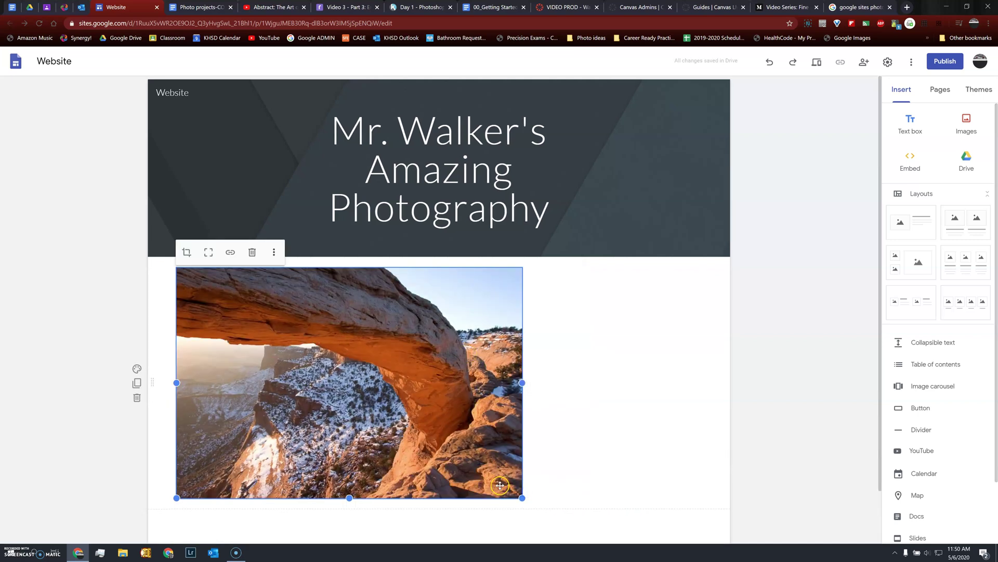
drag(523, 500, 299, 510)
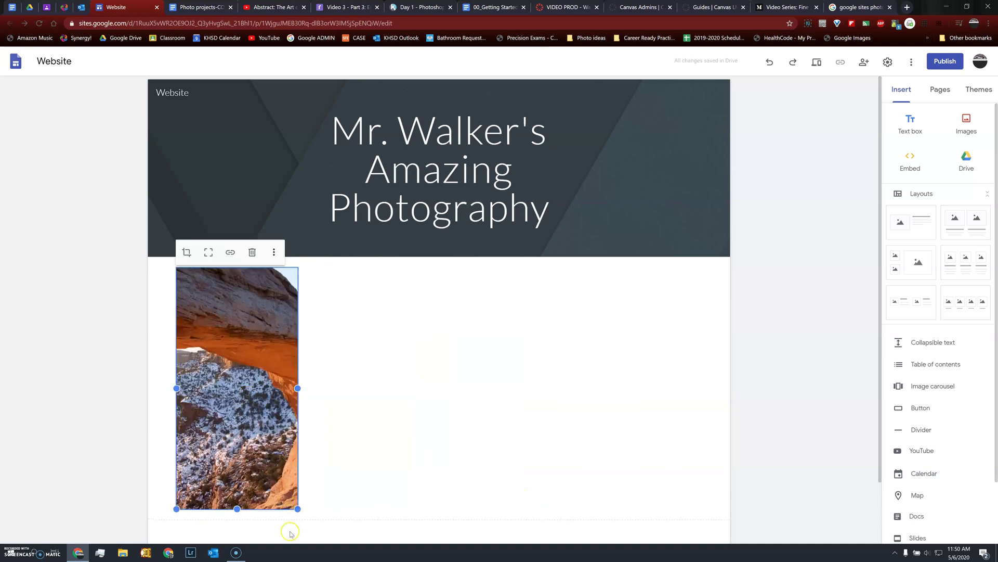
drag(297, 509, 297, 469)
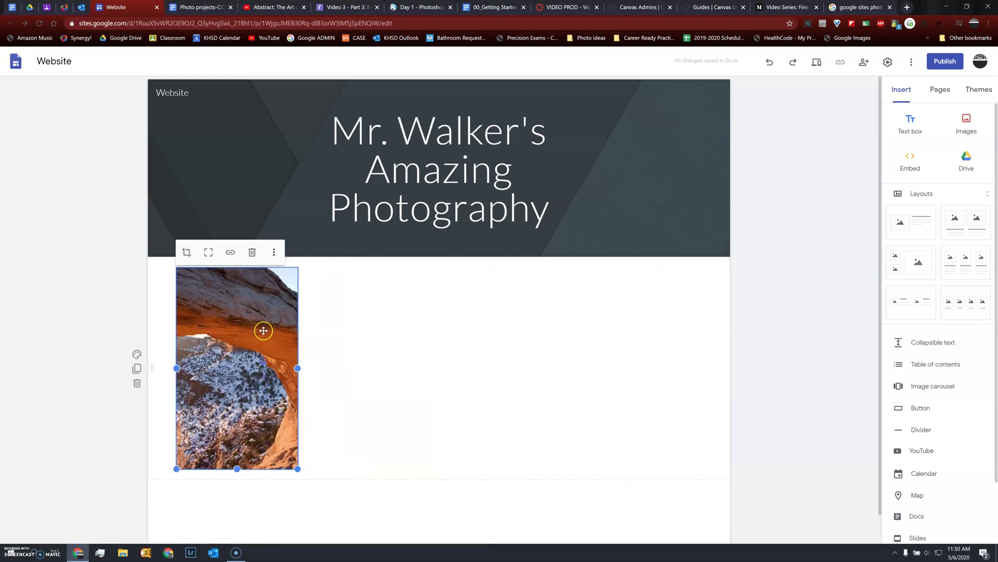
Delete the cropped arch photo from the page
click(338, 310)
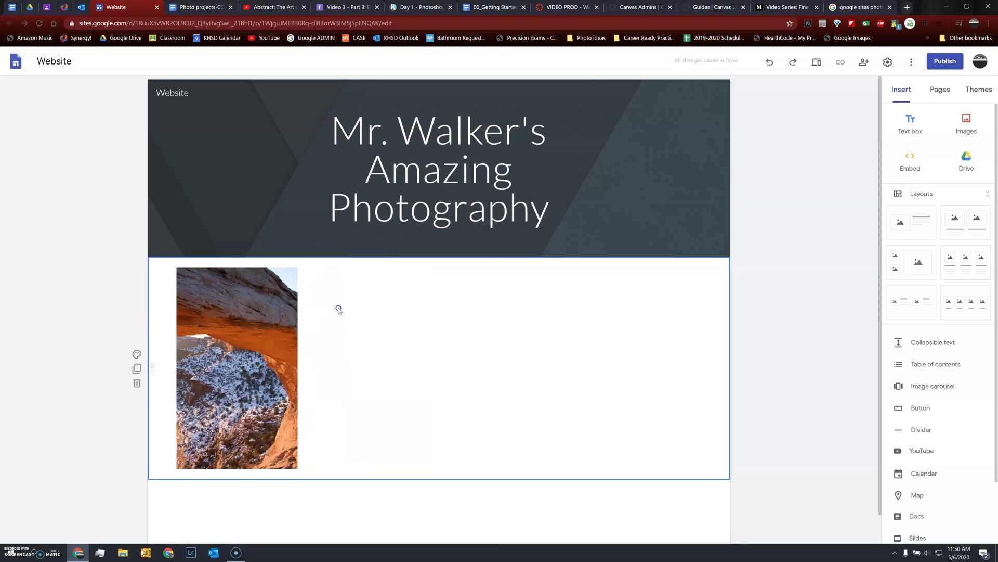
click(254, 293)
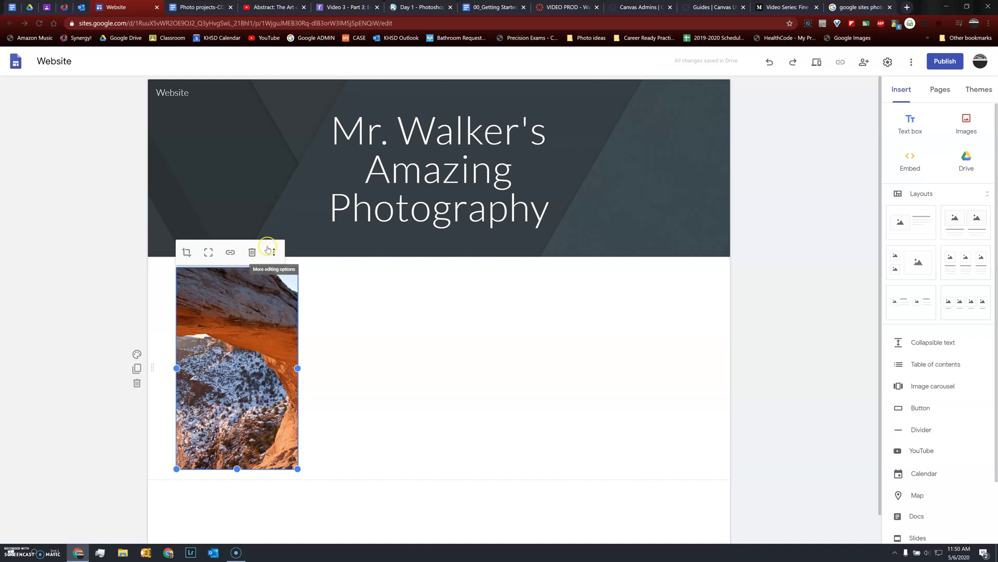
click(252, 251)
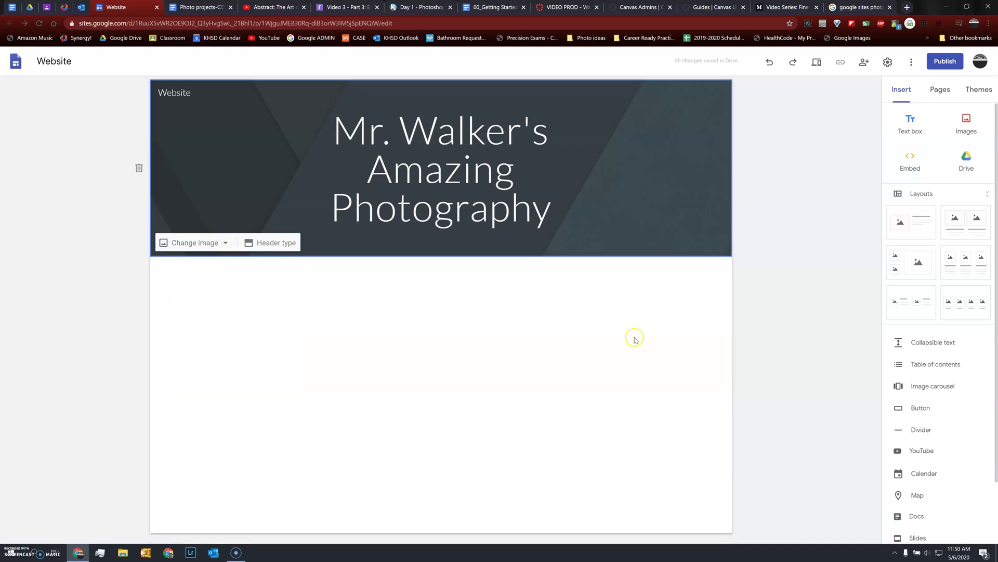
Insert 2358utah04.jpg on the page from the Google Drive folder temp > Untitled folder > pics
click(968, 124)
click(957, 175)
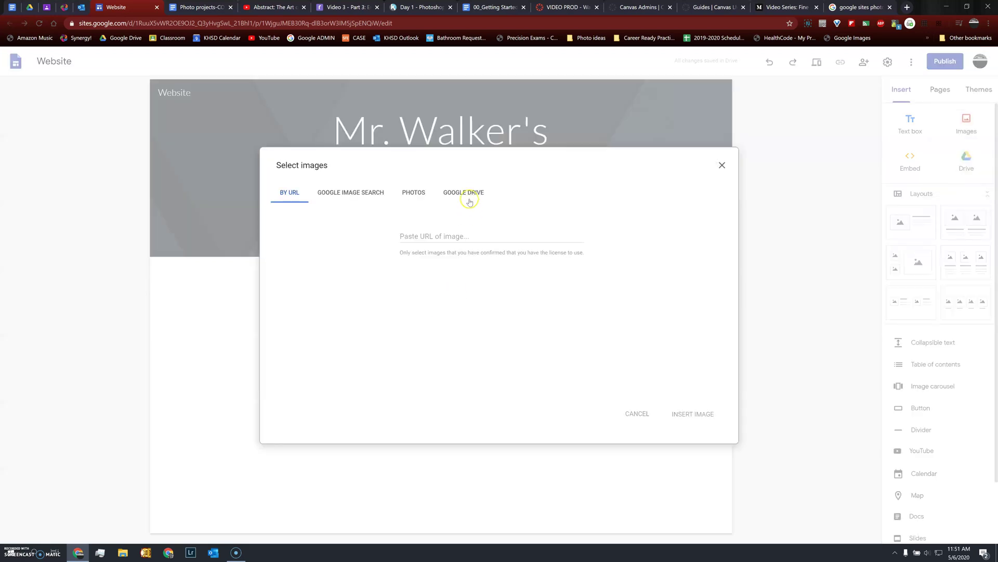
click(470, 202)
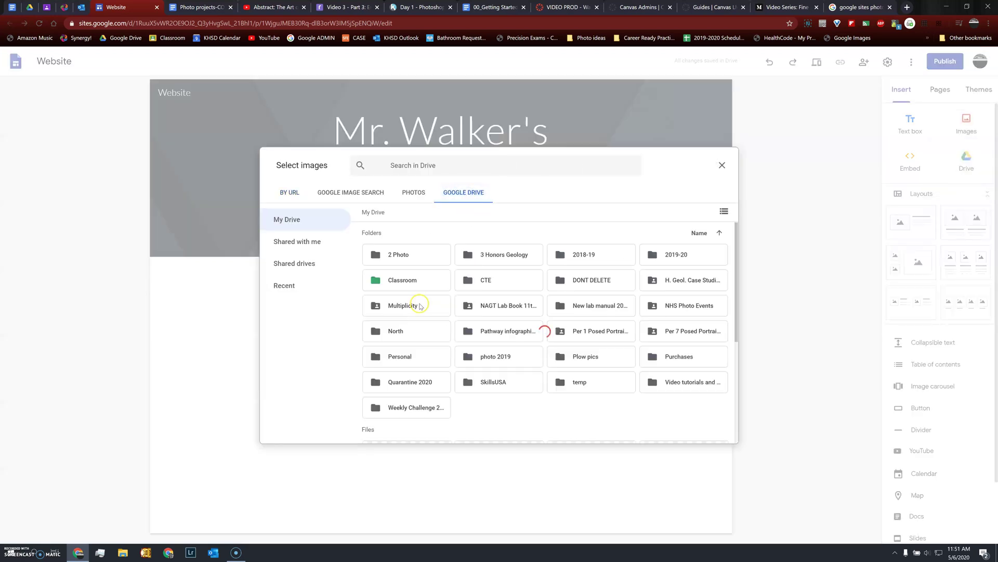
double_click(598, 383)
double_click(497, 256)
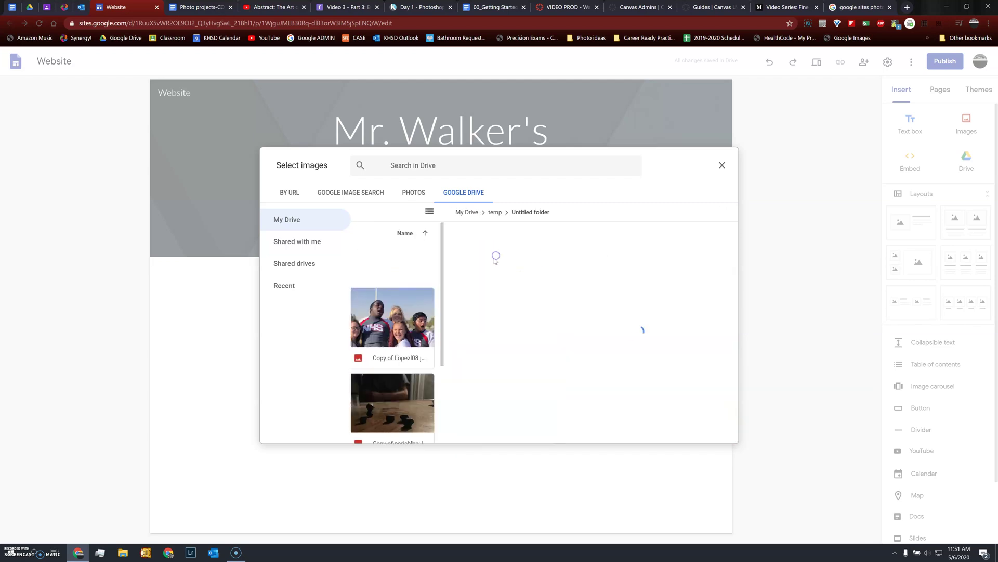
double_click(496, 254)
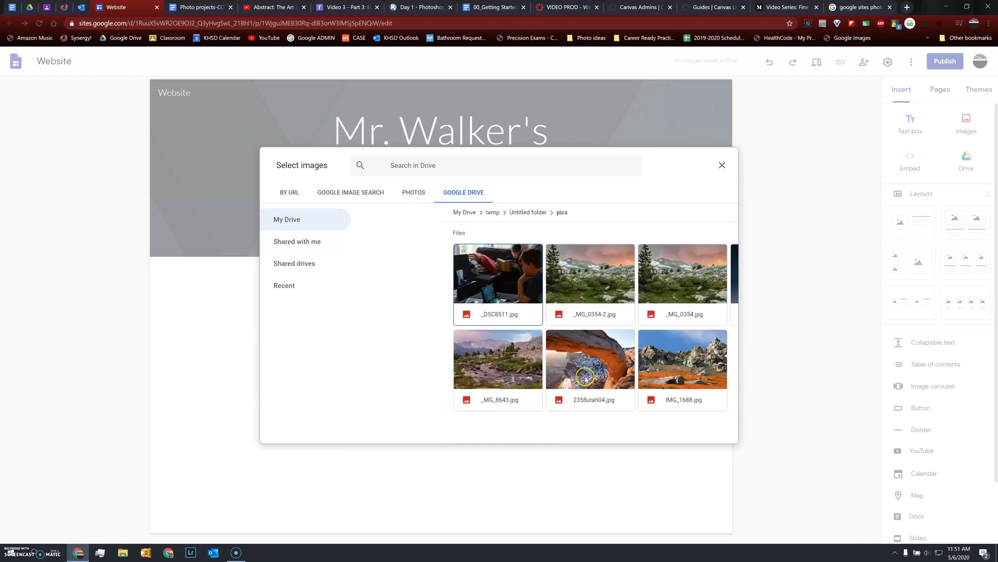
double_click(585, 374)
Enlarge the arch photo proportionally until it spans most of the page width, keeping it uncropped
drag(345, 378, 734, 556)
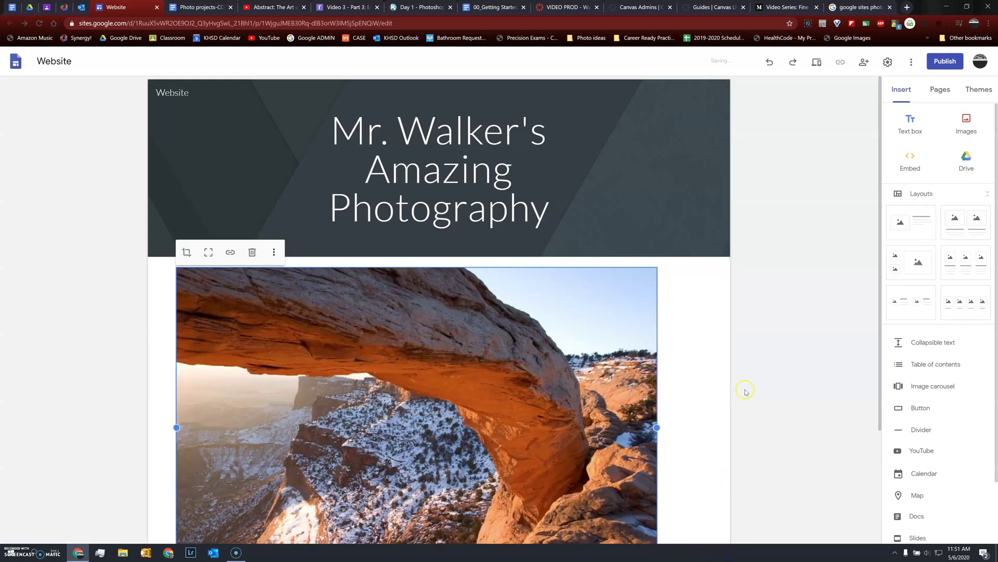
scroll(754, 374, down, 3)
mouse_move(657, 438)
mouse_down()
mouse_move(691, 442)
mouse_move(657, 440)
mouse_up()
scroll(655, 363, down, 3)
scroll(654, 363, up, 2)
scroll(416, 234, down, 2)
click(204, 103)
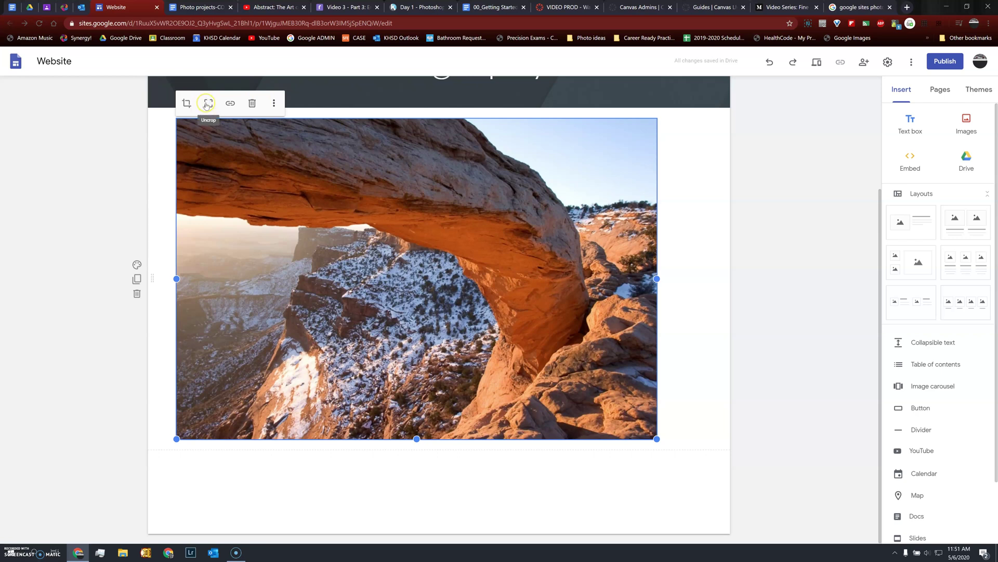
Add the caption "Arch in Utah" beneath the arch photo
click(274, 103)
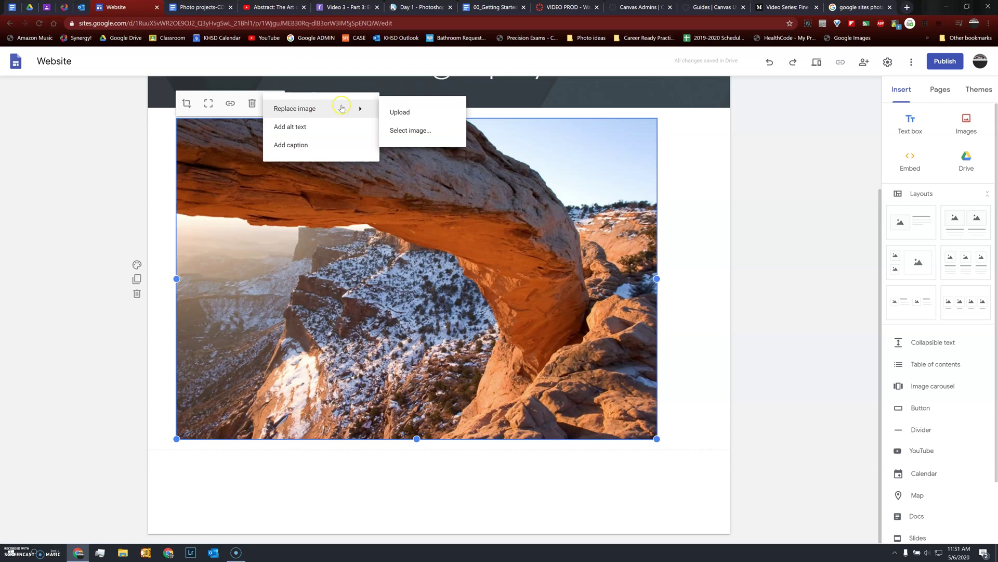
click(297, 149)
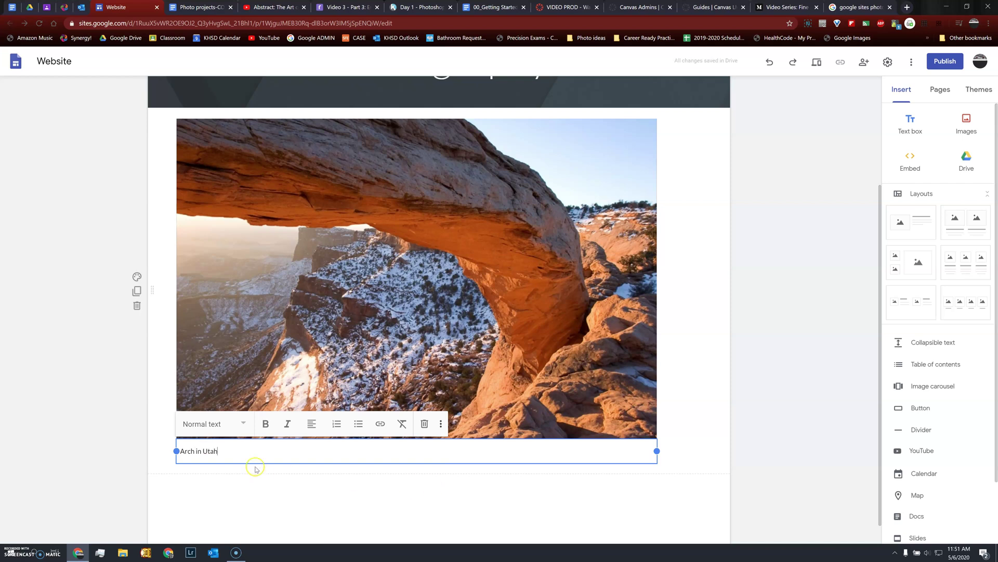
click(266, 424)
click(223, 424)
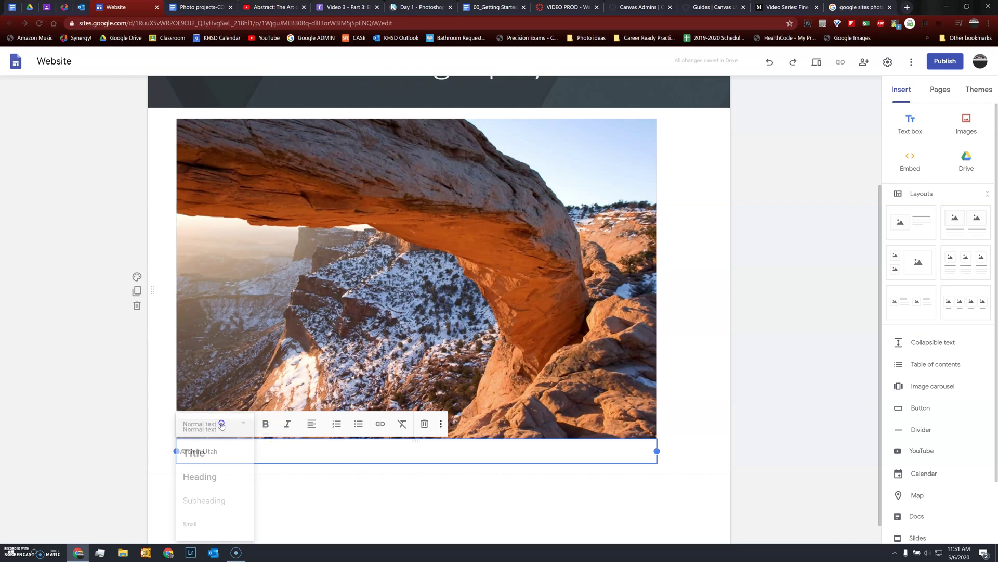
click(425, 481)
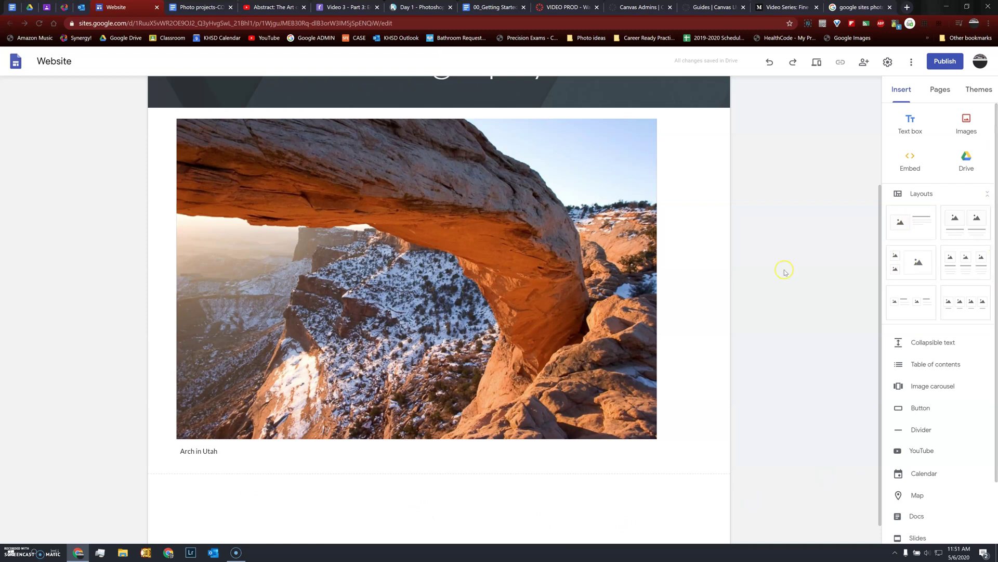
Create a new page named Portfolio and test the site navigation between Home and Portfolio
scroll(784, 271, up, 3)
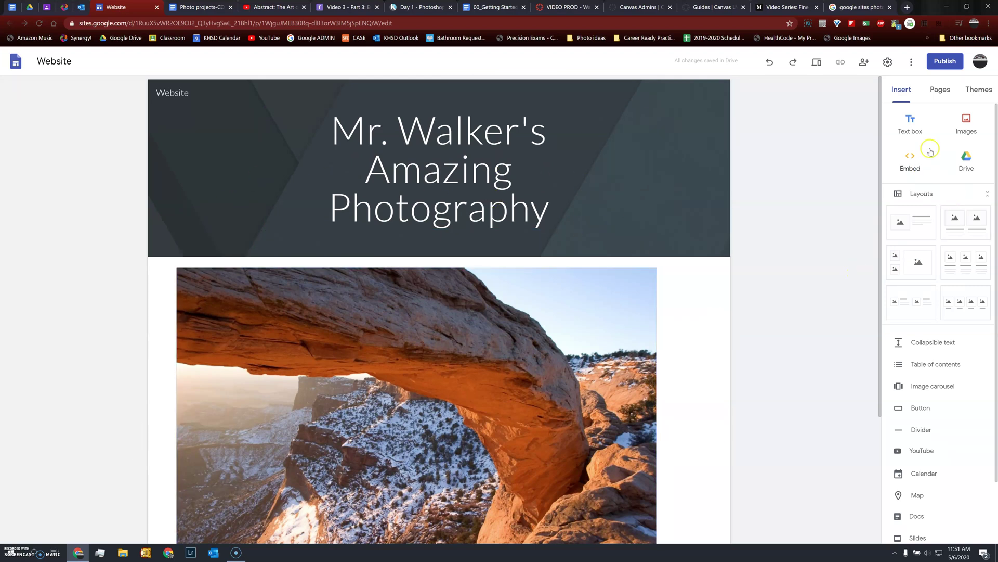
click(940, 90)
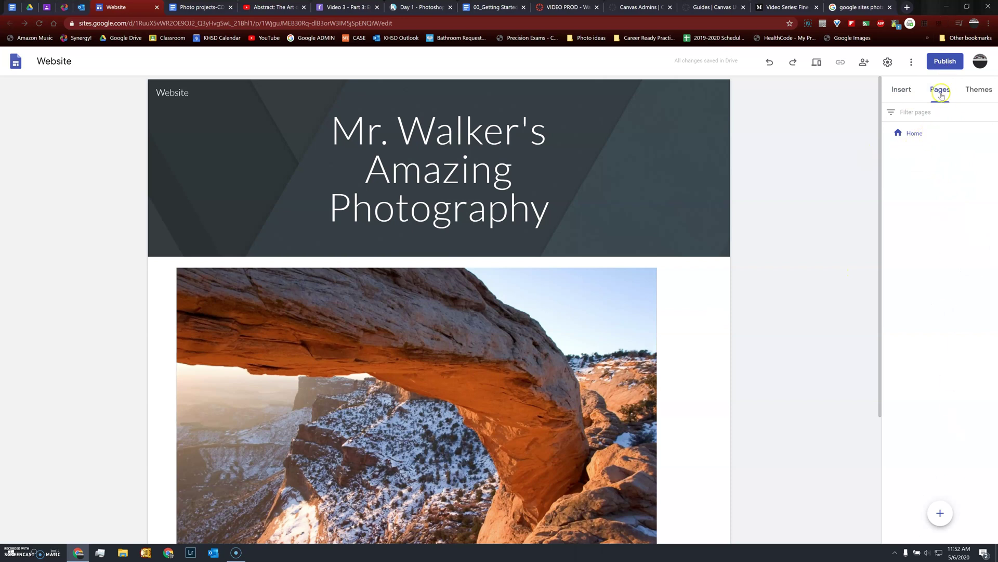
mouse_move(940, 513)
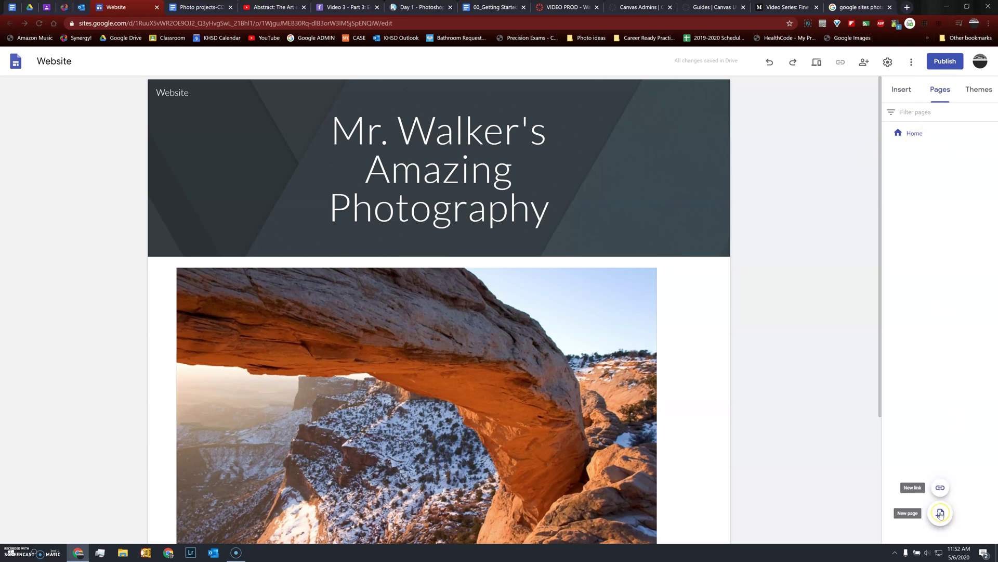
click(940, 514)
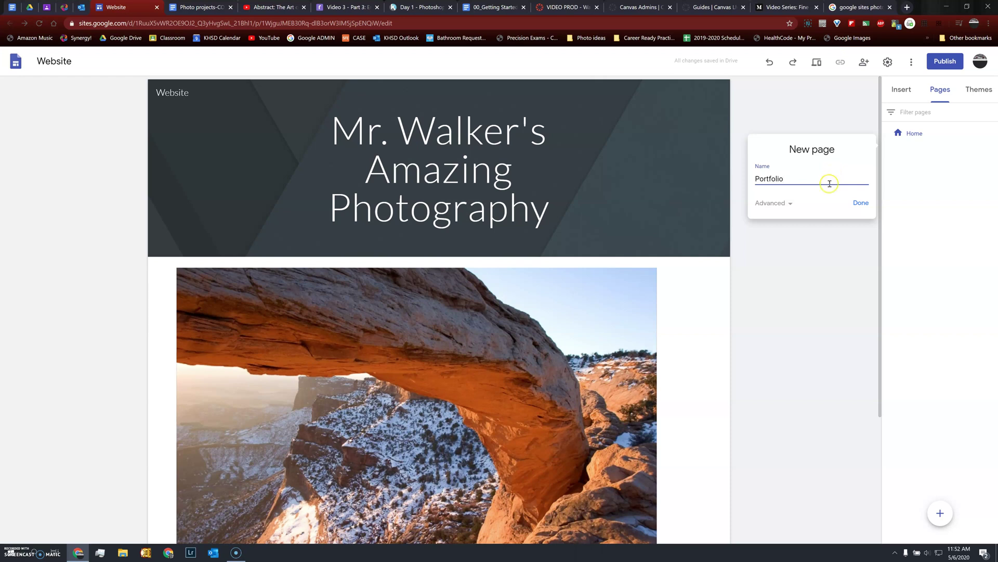
click(860, 203)
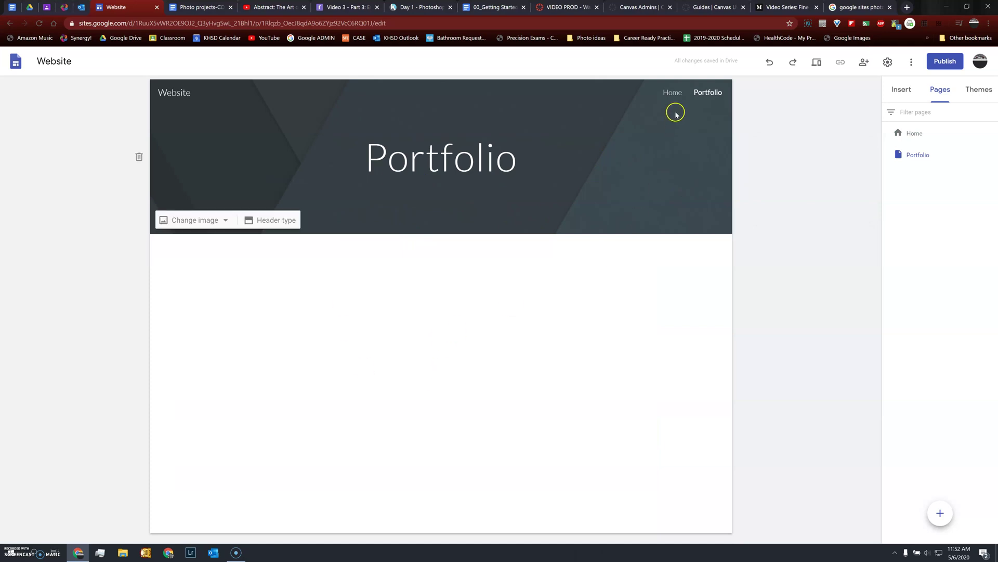
click(676, 92)
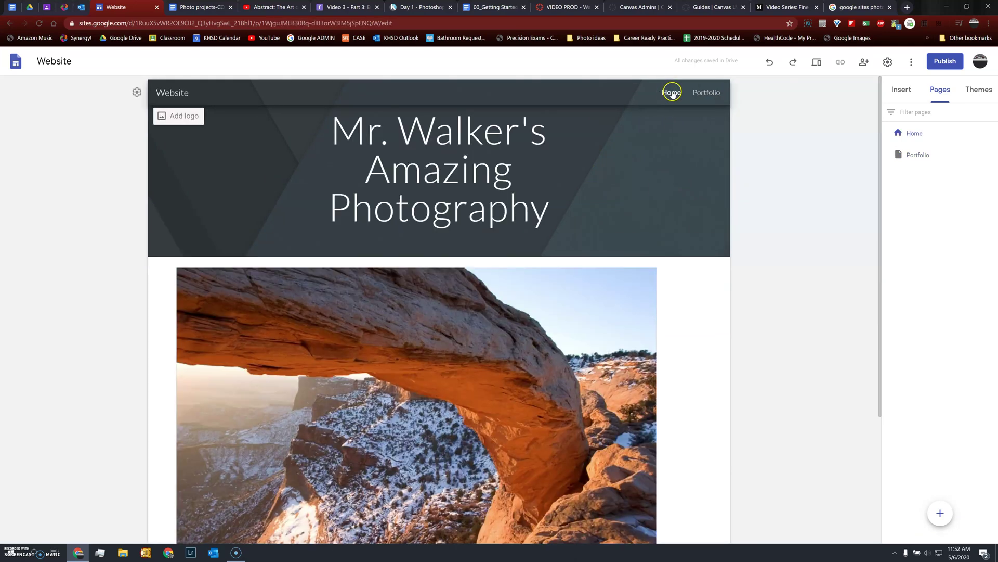
click(711, 92)
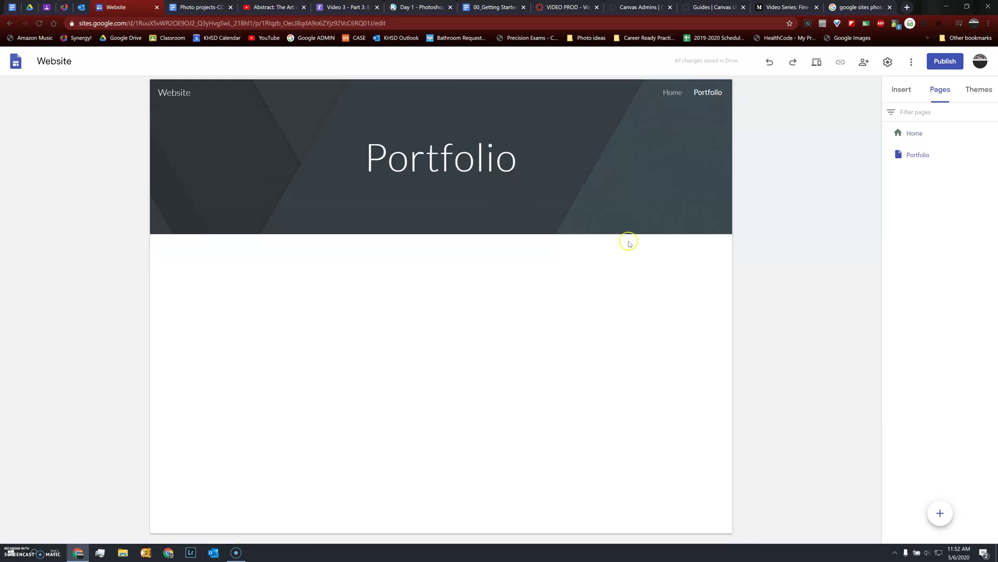
Insert the layout with four images and captions in a row below the Portfolio header
click(902, 89)
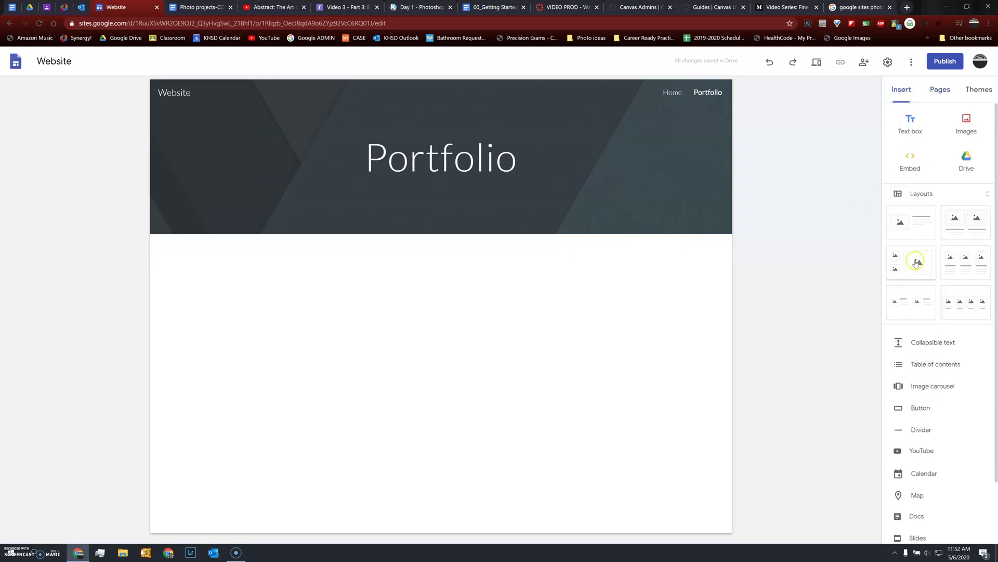
click(989, 194)
click(989, 195)
click(961, 303)
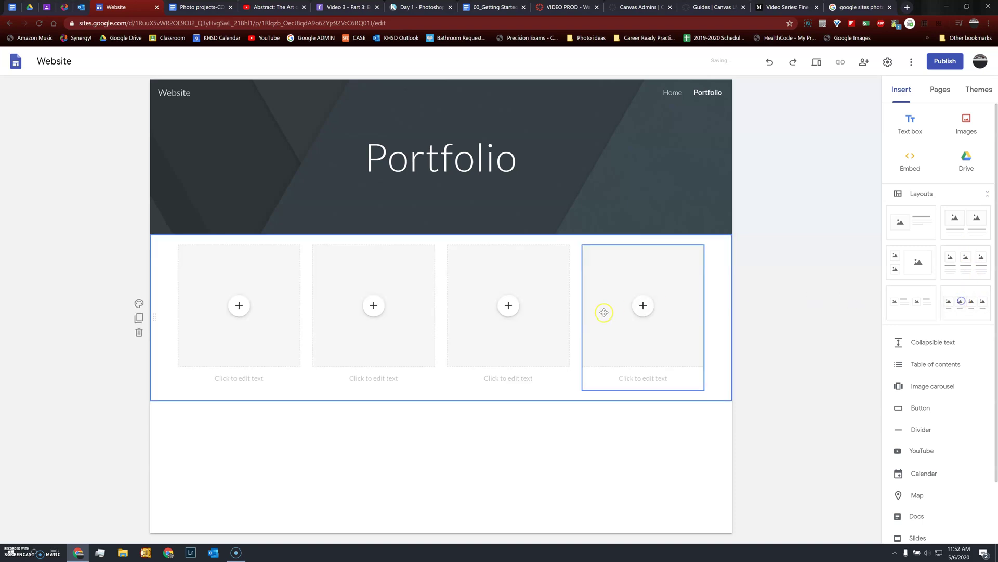
Choose to fill the first image placeholder from Google Drive and open the folder temp > Untitled folder > pics
click(289, 328)
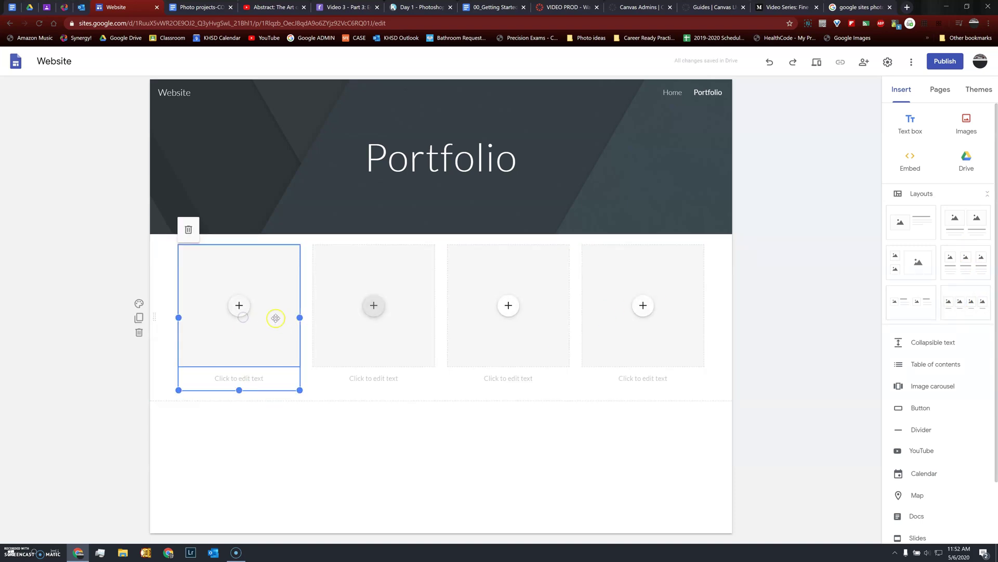
click(239, 306)
click(276, 340)
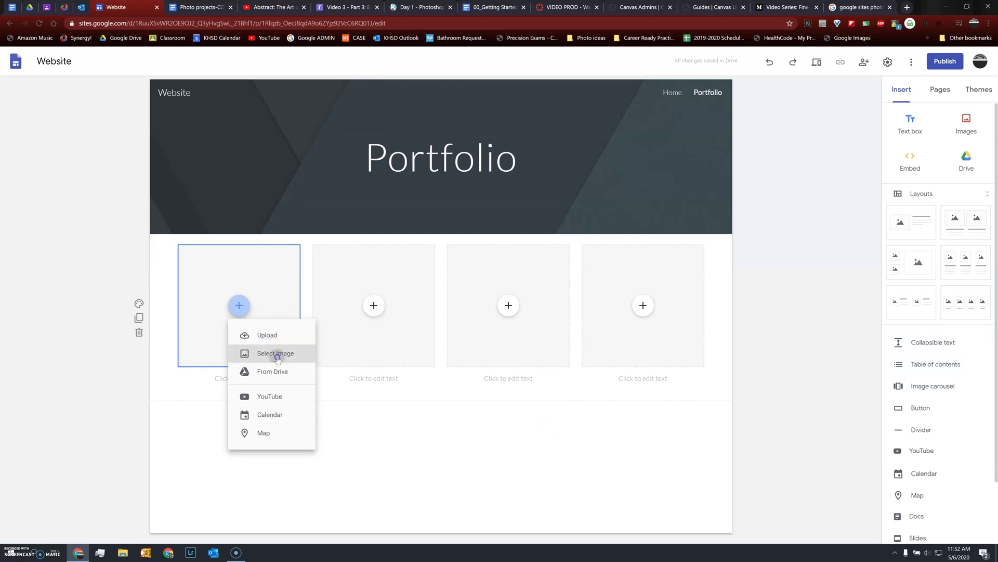
click(277, 353)
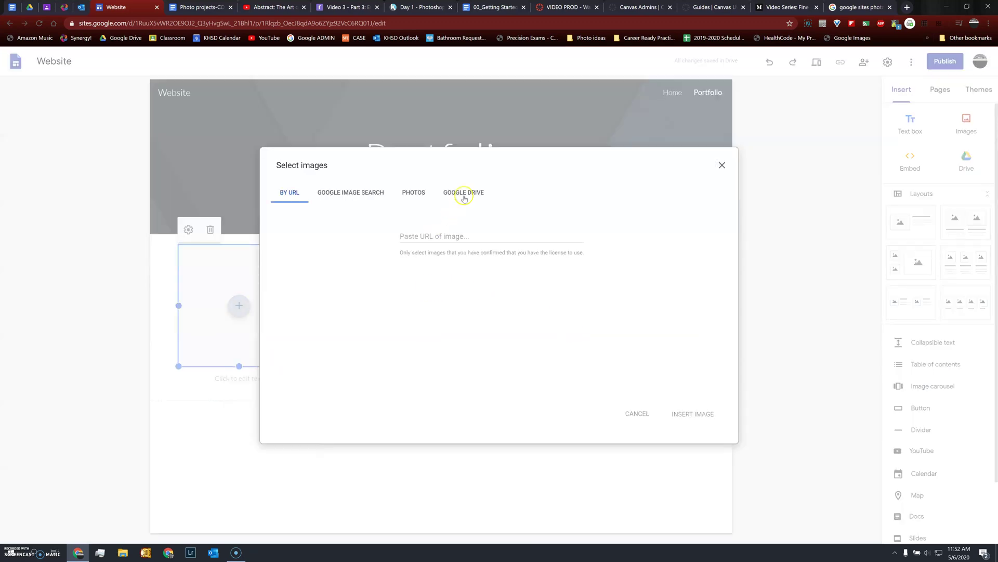
click(464, 197)
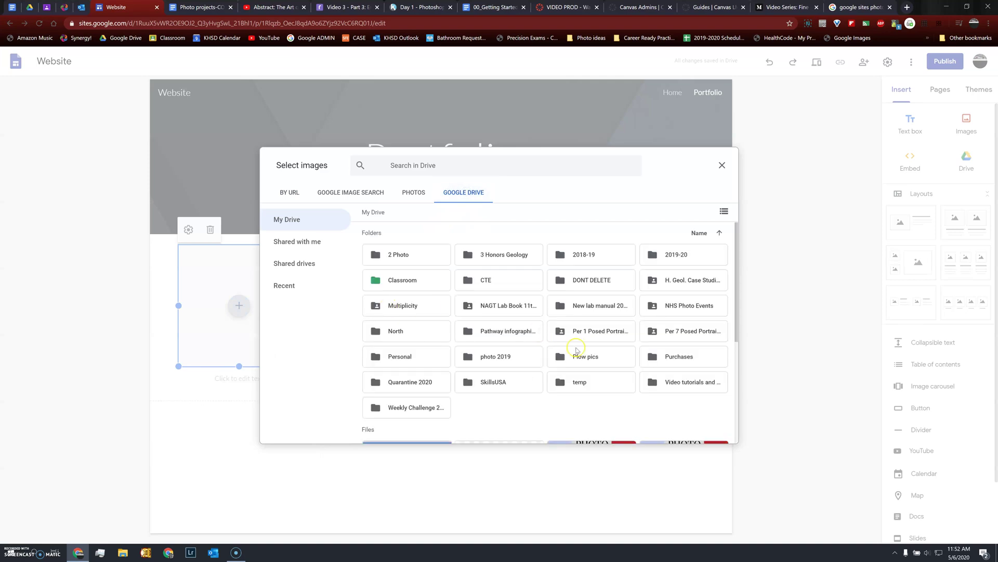
double_click(613, 381)
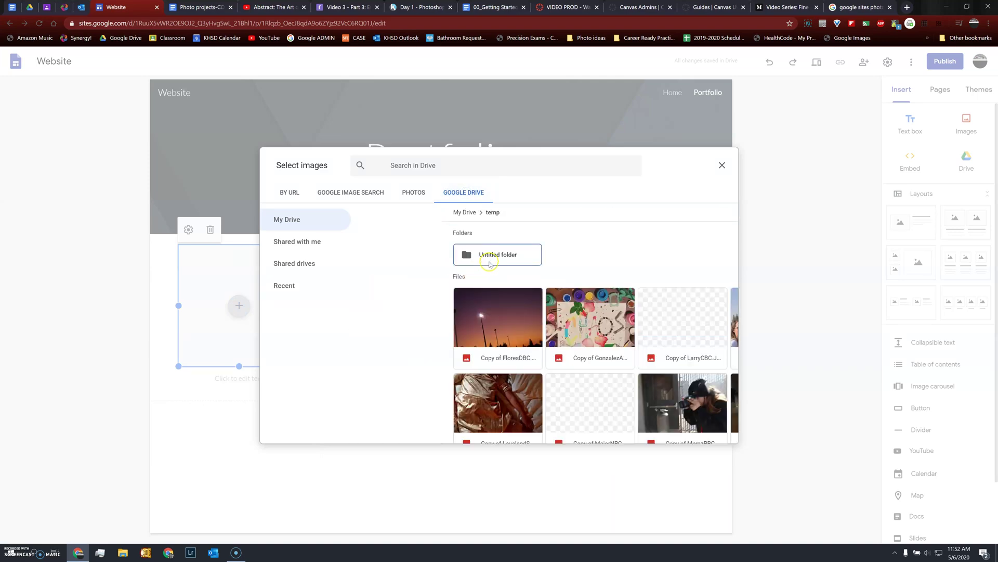
double_click(494, 256)
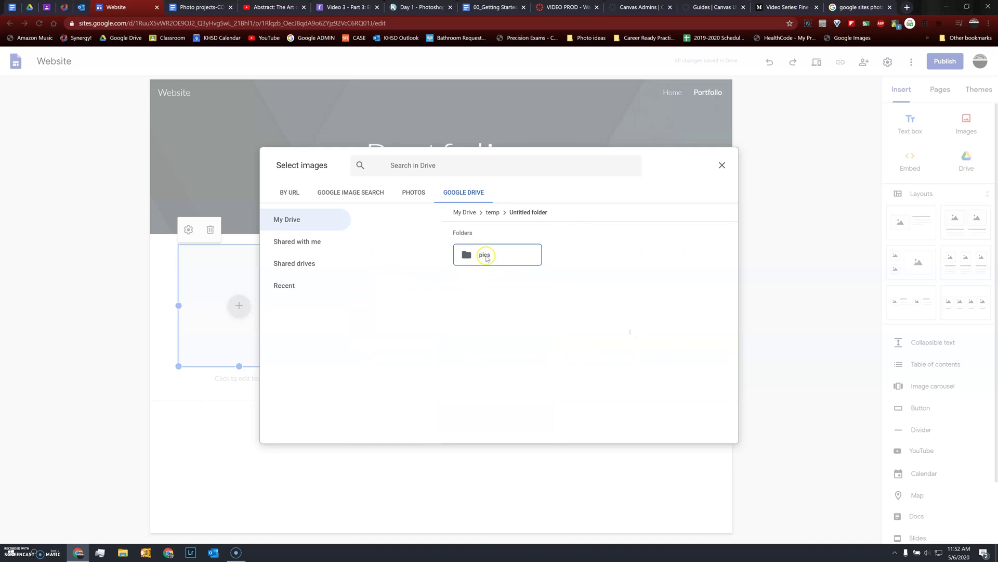
double_click(476, 257)
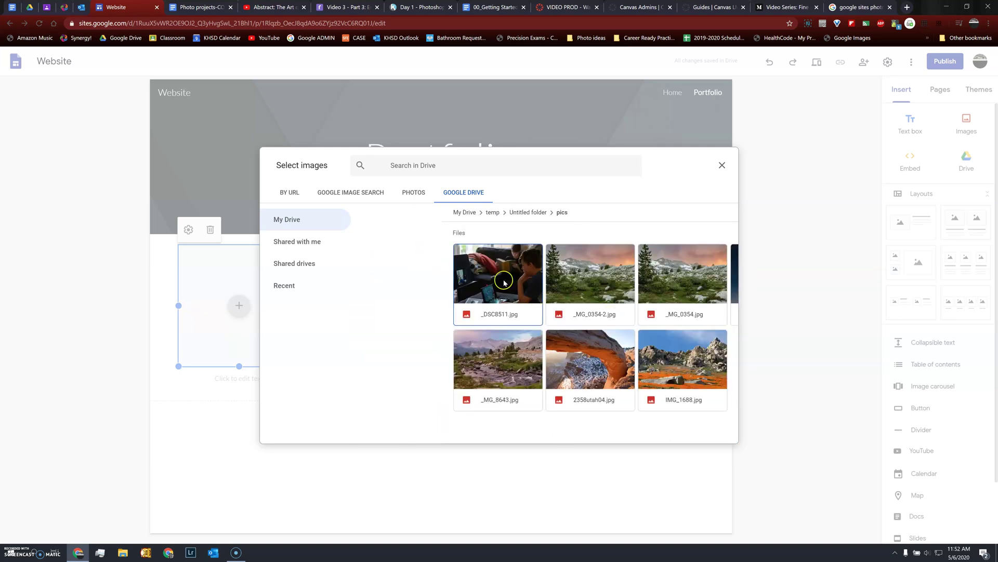
Insert IMG_1688.jpg from the pics folder into the first placeholder of the four-image layout
click(663, 375)
click(508, 282)
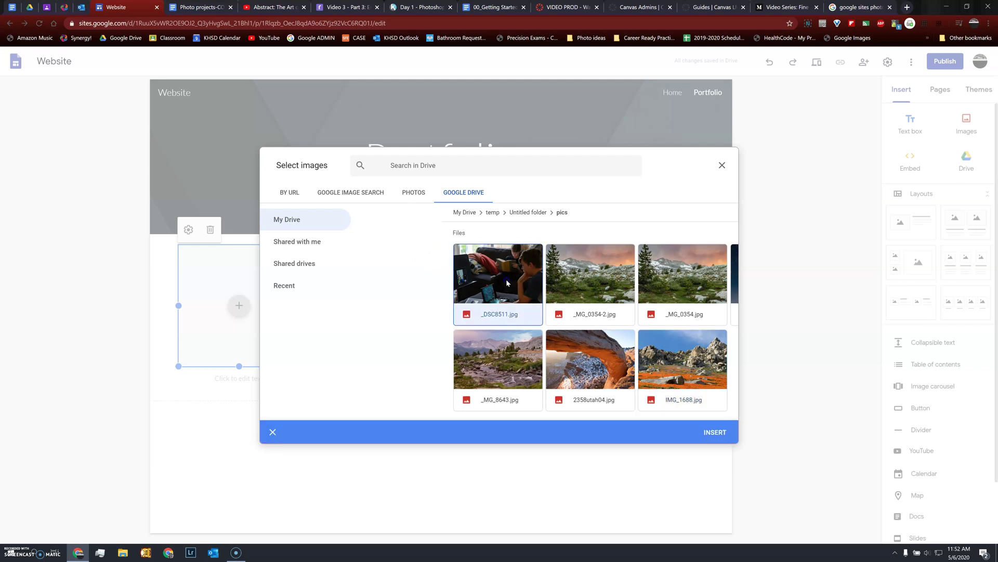
click(678, 385)
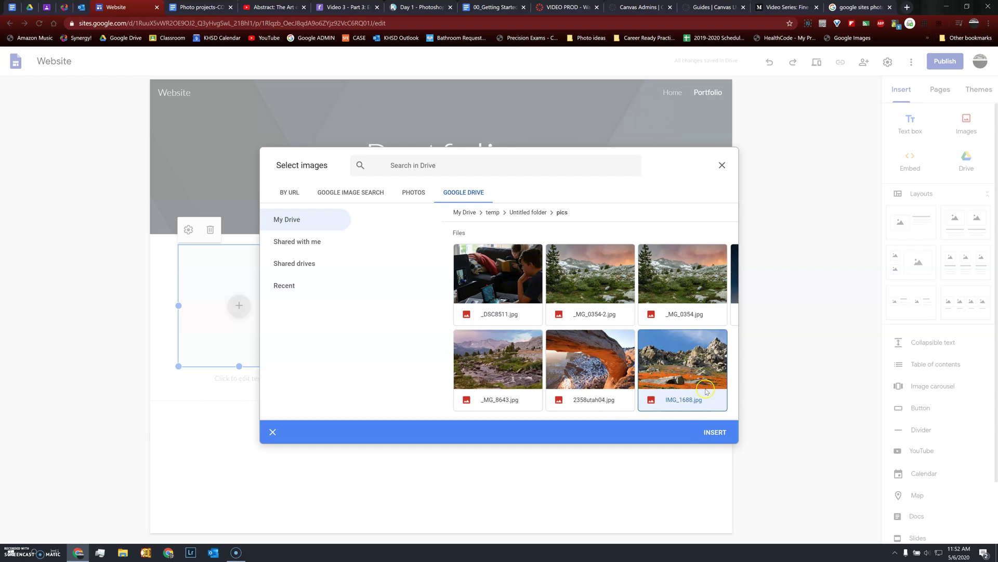
double_click(697, 376)
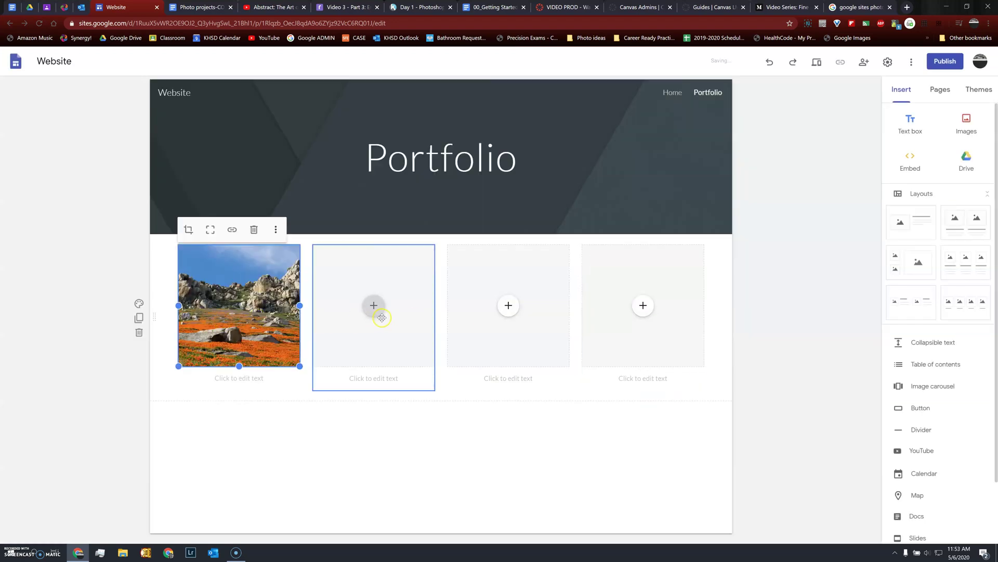
click(302, 483)
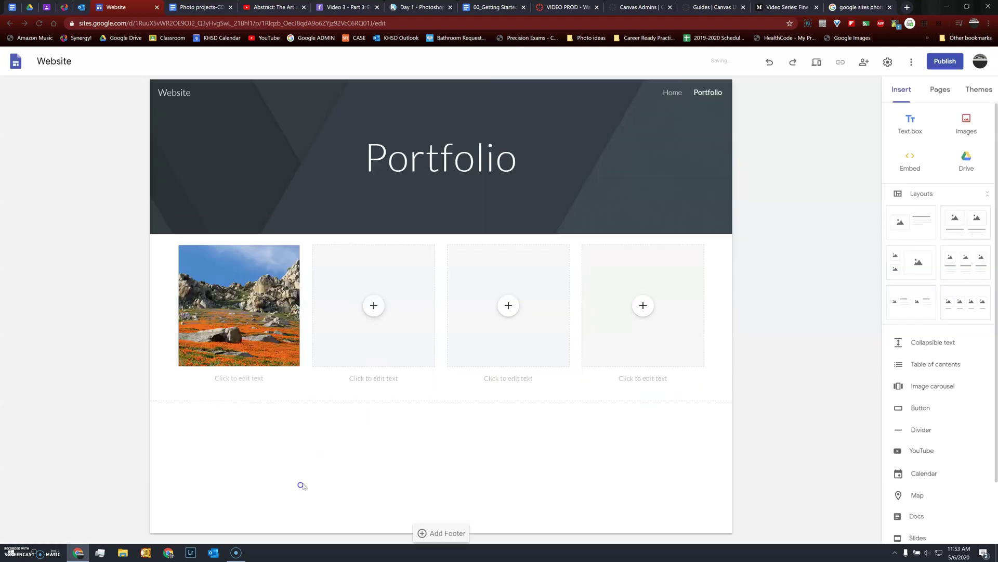
Insert all the images from _DSC8511.jpg through IMG_1688.jpg in the Drive folder temp > Untitled folder > pics onto the Portfolio page
click(966, 126)
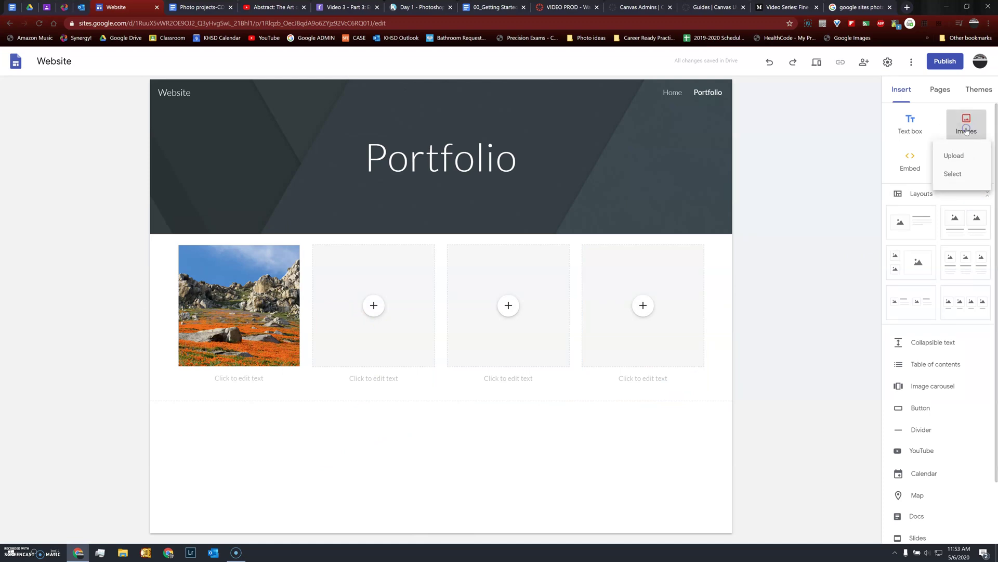
click(953, 174)
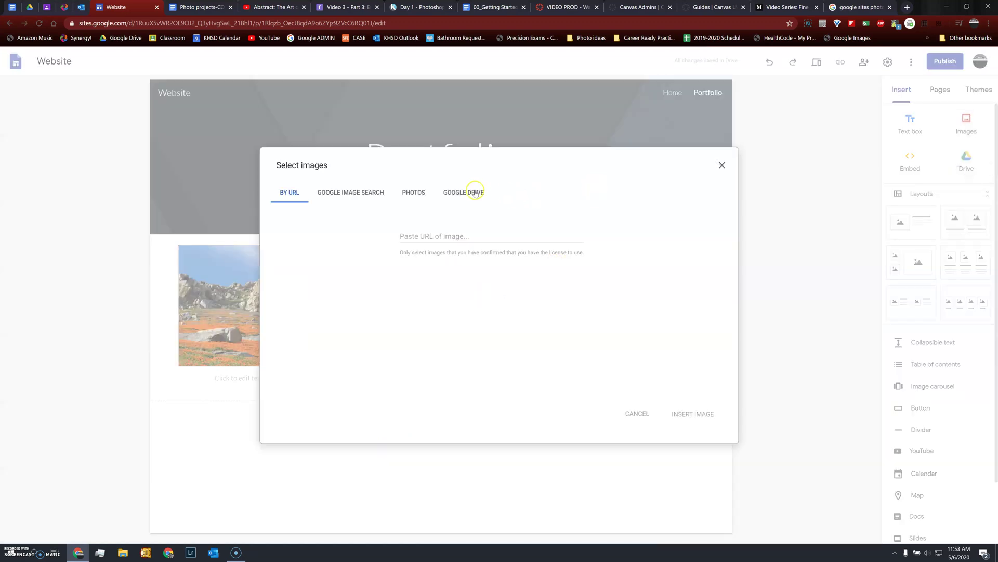
click(475, 193)
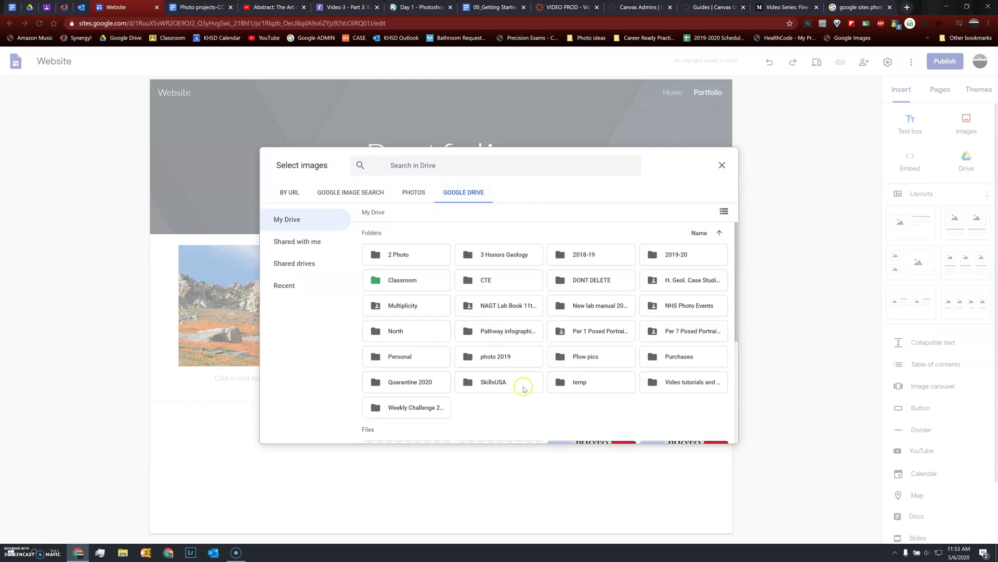
double_click(582, 384)
double_click(486, 254)
double_click(514, 258)
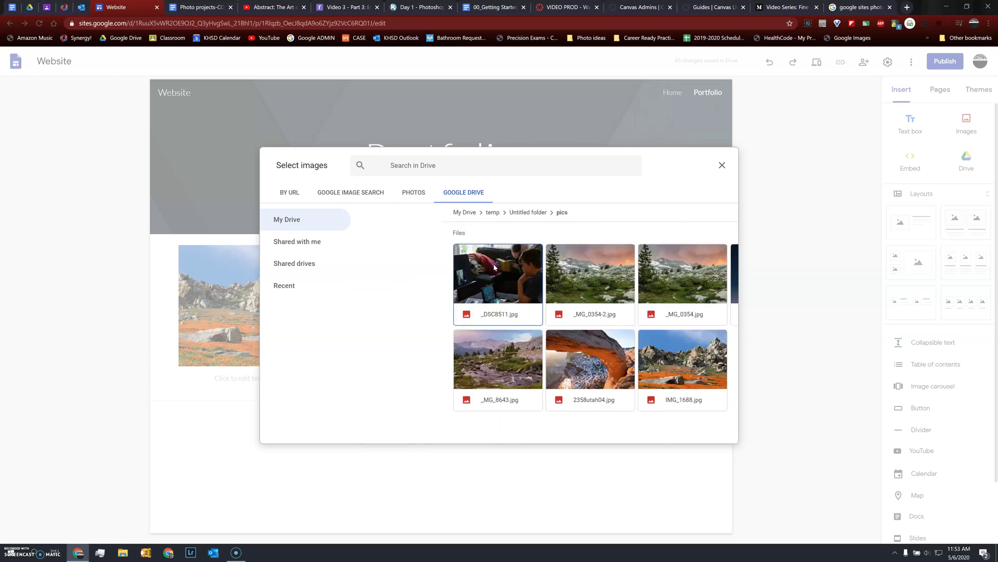
click(494, 267)
shift+click(689, 377)
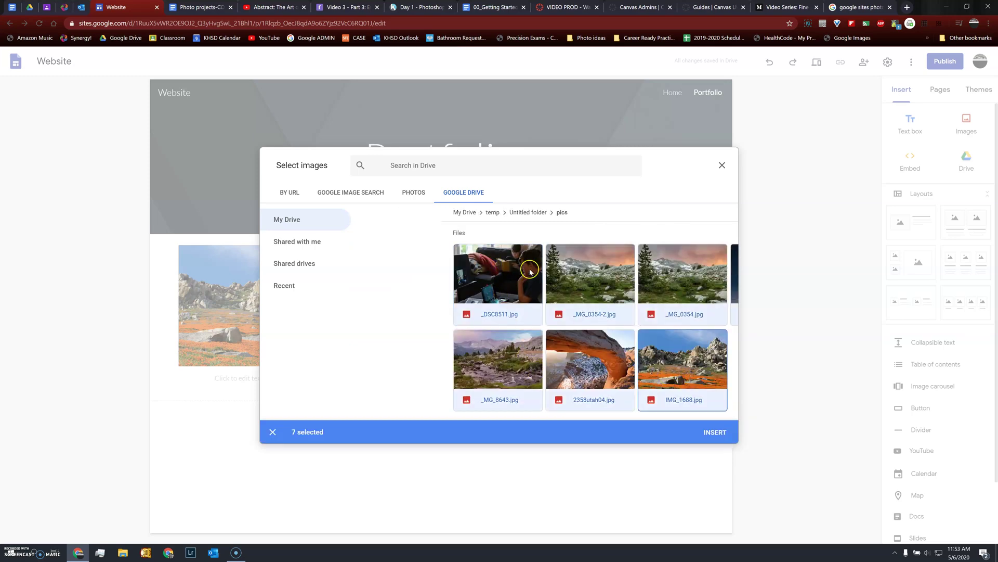
click(720, 437)
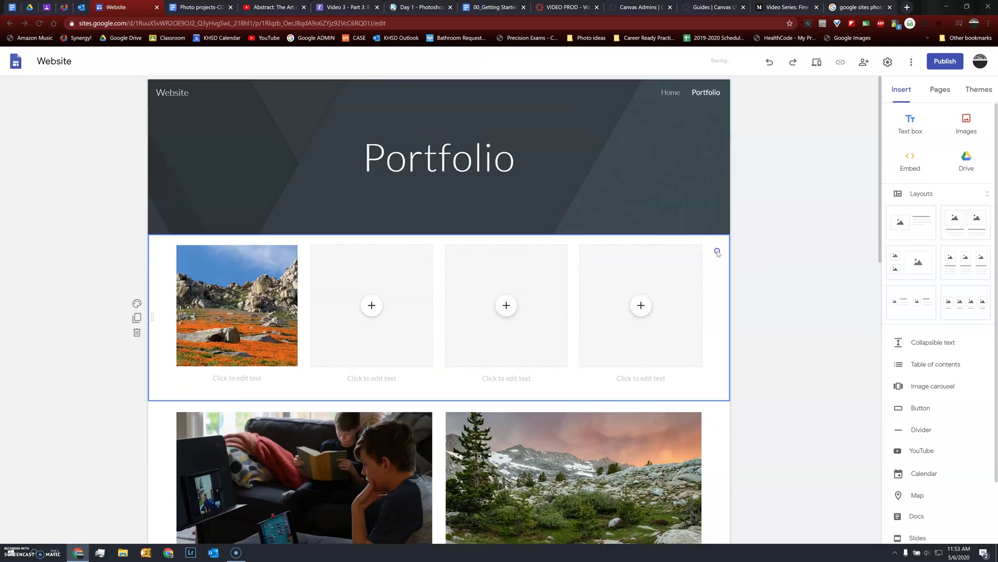
Delete the four-image layout section below the Portfolio header and look through the photos on the page
click(138, 333)
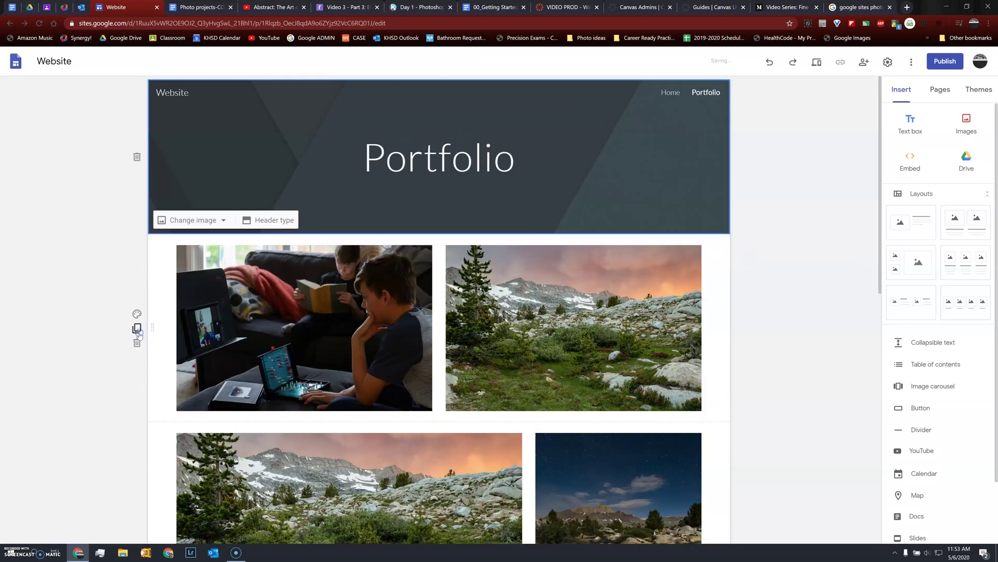
scroll(424, 338, down, 7)
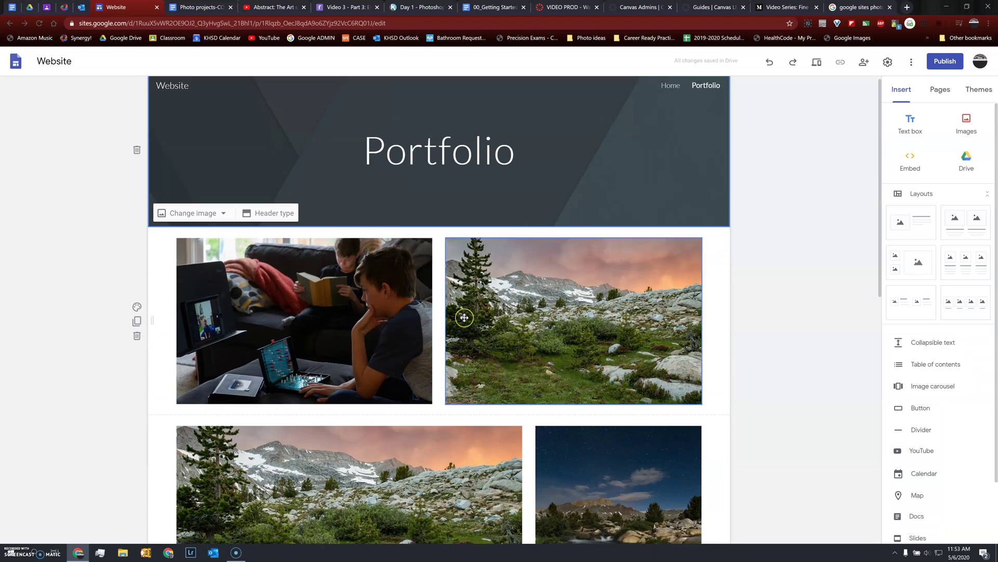
scroll(464, 317, down, 3)
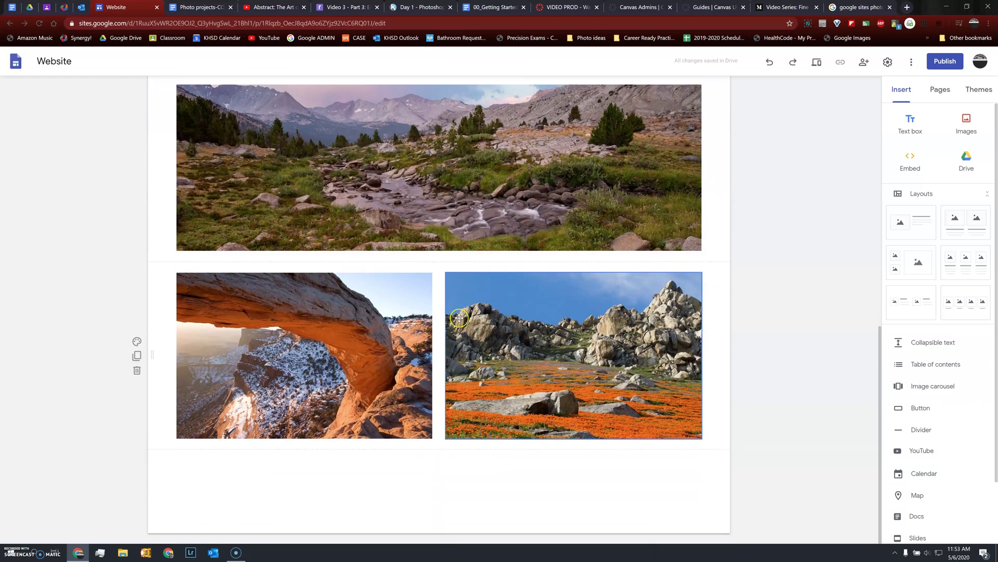
scroll(453, 338, up, 6)
scroll(445, 356, down, 4)
scroll(444, 357, up, 4)
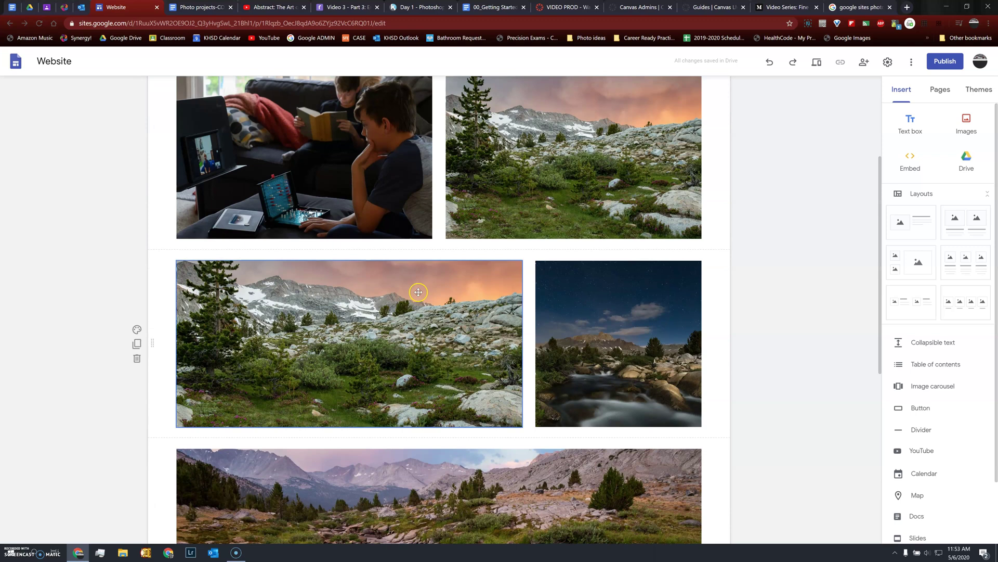
Enlarge the photo of the two boys in the first row to about two-thirds of the page width
click(353, 176)
scroll(349, 242, up, 3)
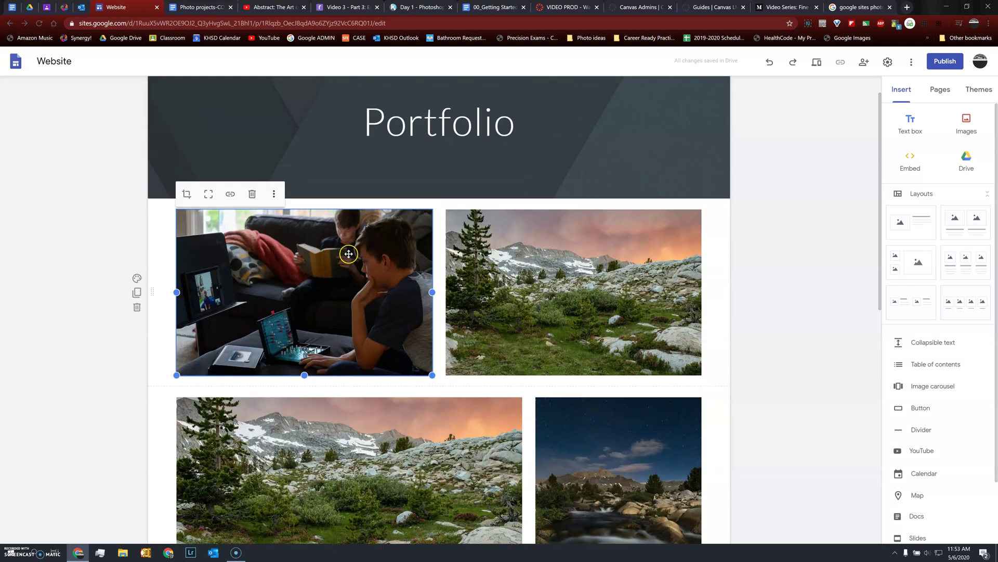
scroll(348, 253, down, 1)
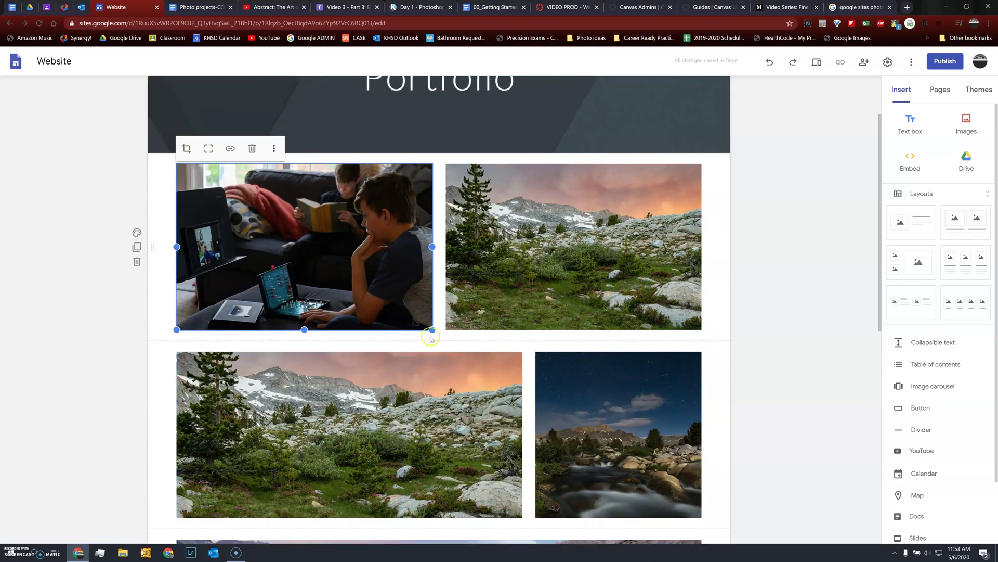
drag(432, 330, 543, 424)
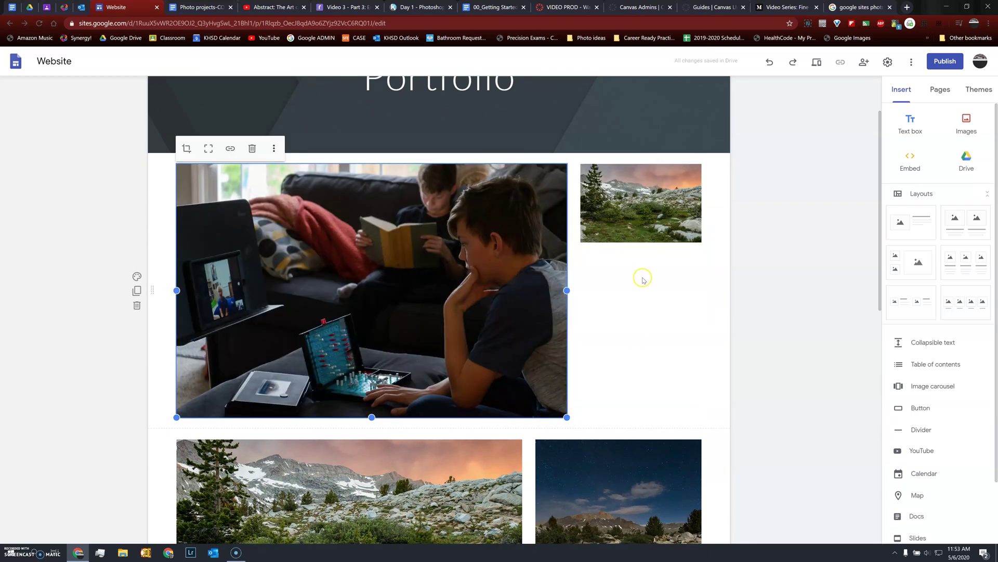
Try to enlarge the small sunset landscape beside the boys' photo and move it into the row below
click(657, 197)
drag(702, 244, 938, 413)
drag(676, 229, 320, 436)
scroll(467, 430, down, 3)
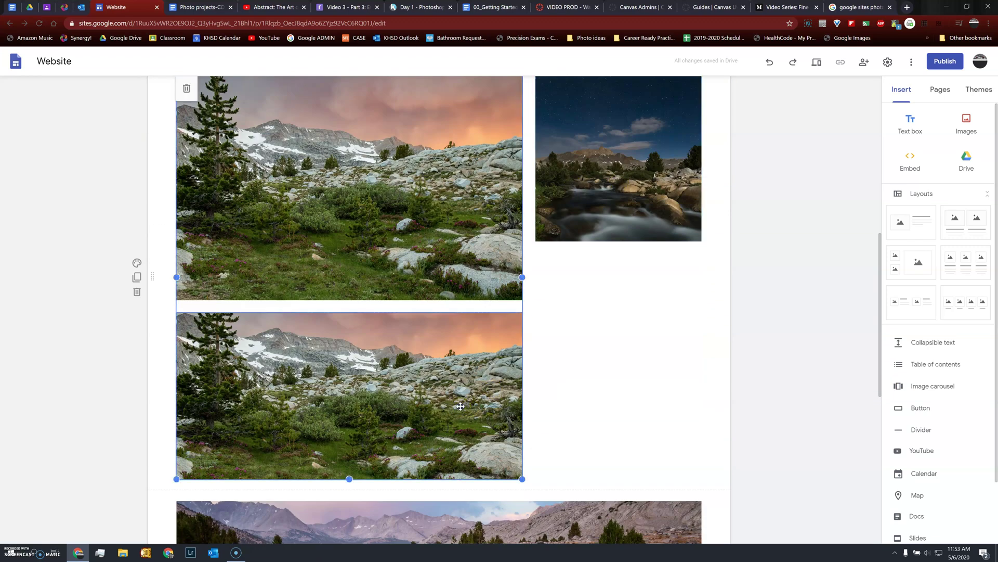
Undo the move of the sunset landscape photo into the second row
key(ctrl+z)
key(ctrl+z)
key(ctrl+y)
key(ctrl+y)
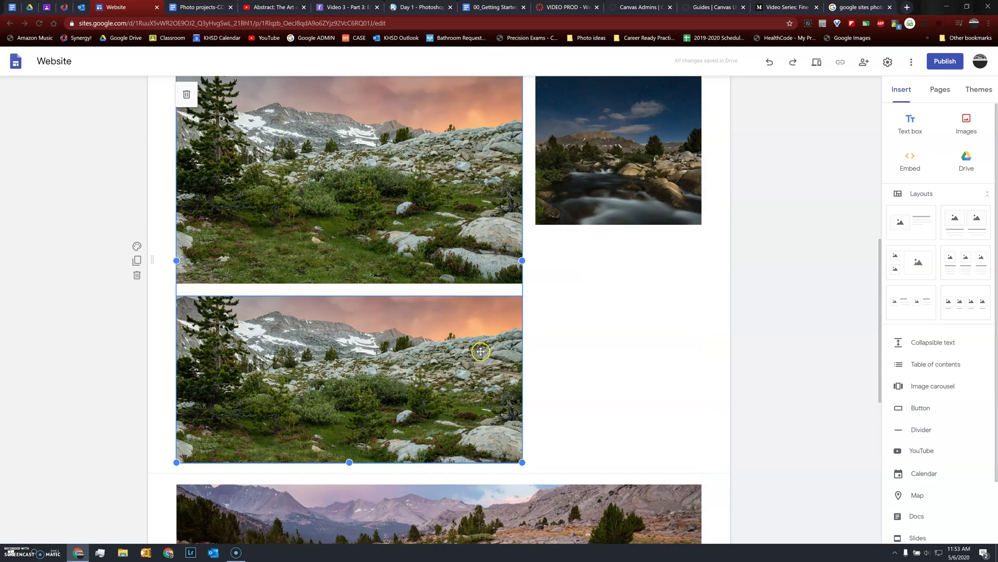
scroll(479, 353, up, 2)
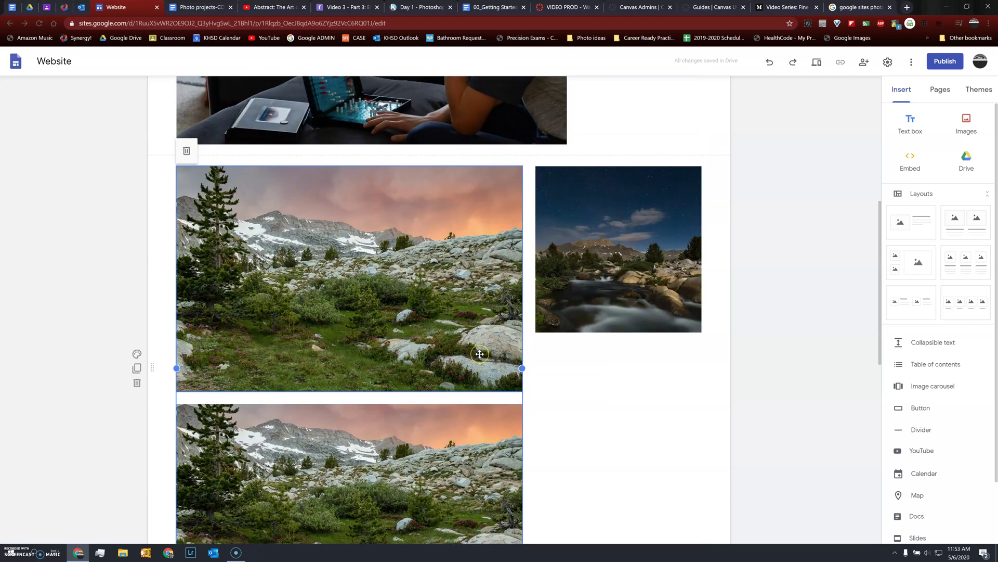
key(ctrl+z)
key(ctrl+z)
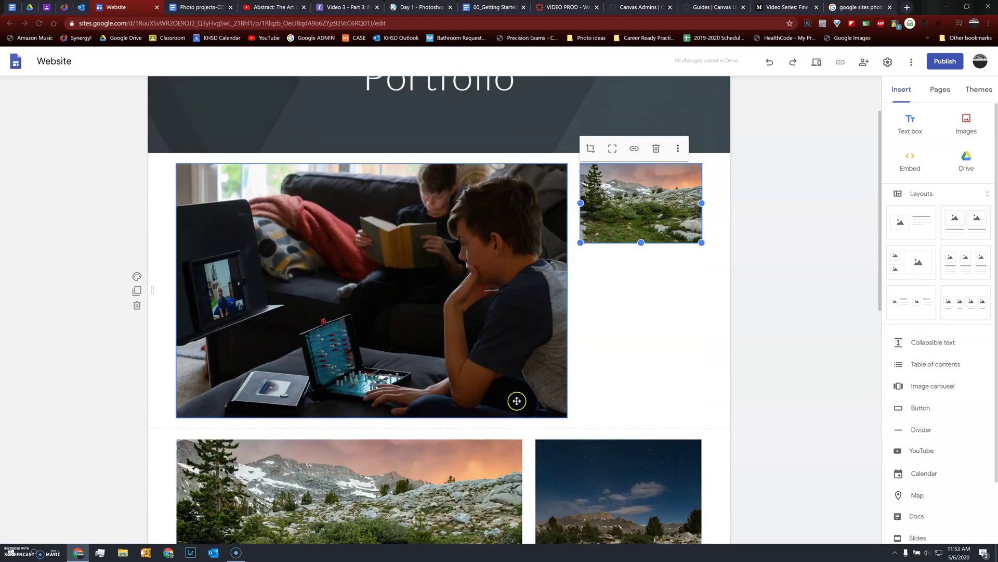
Resize the sunset landscape photo in the second row to about half the page width, making it taller to reduce cropping
scroll(516, 401, down, 3)
click(379, 404)
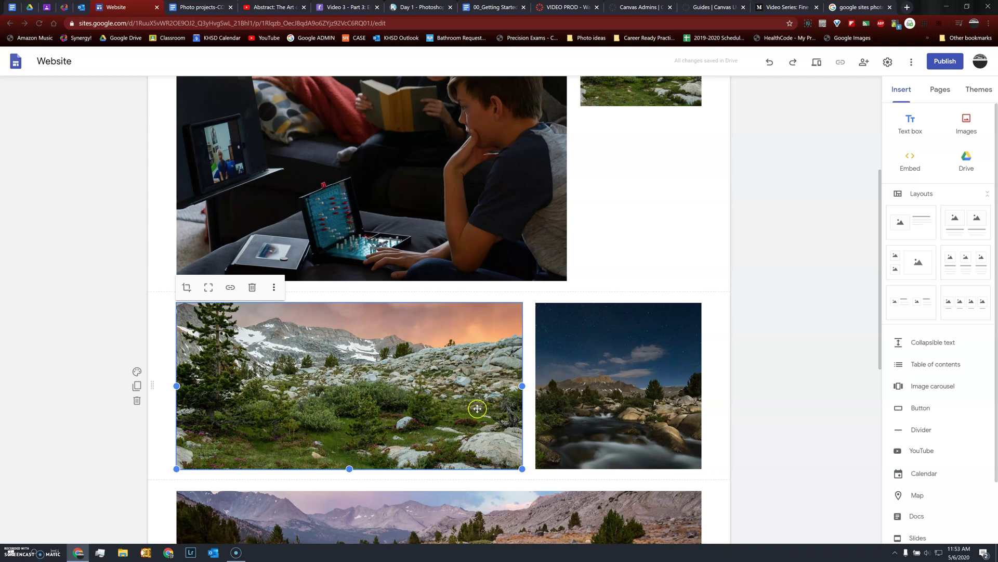
scroll(477, 408, up, 4)
scroll(486, 423, down, 2)
scroll(422, 421, down, 3)
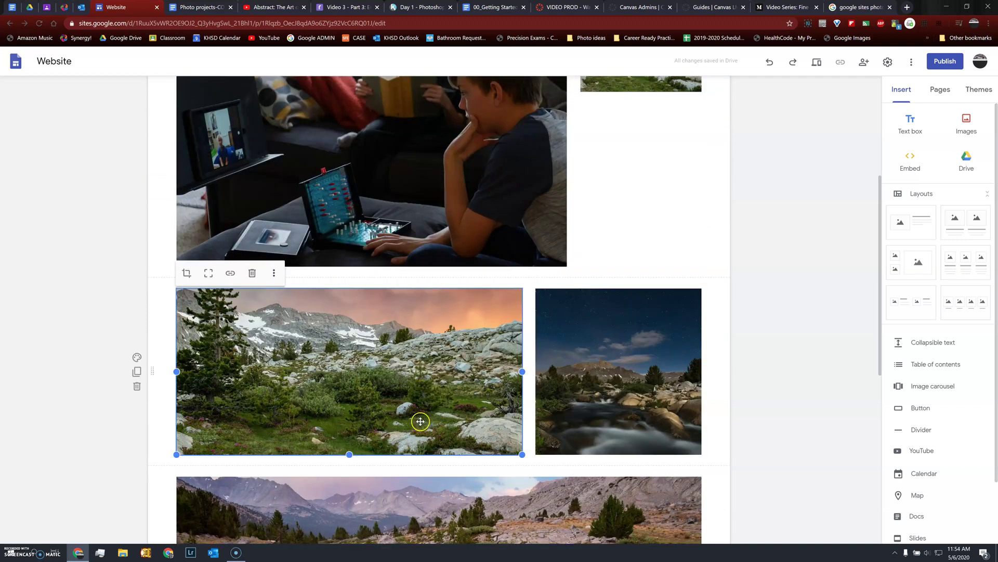
drag(351, 330, 567, 533)
drag(468, 478, 337, 446)
scroll(619, 130, down, 5)
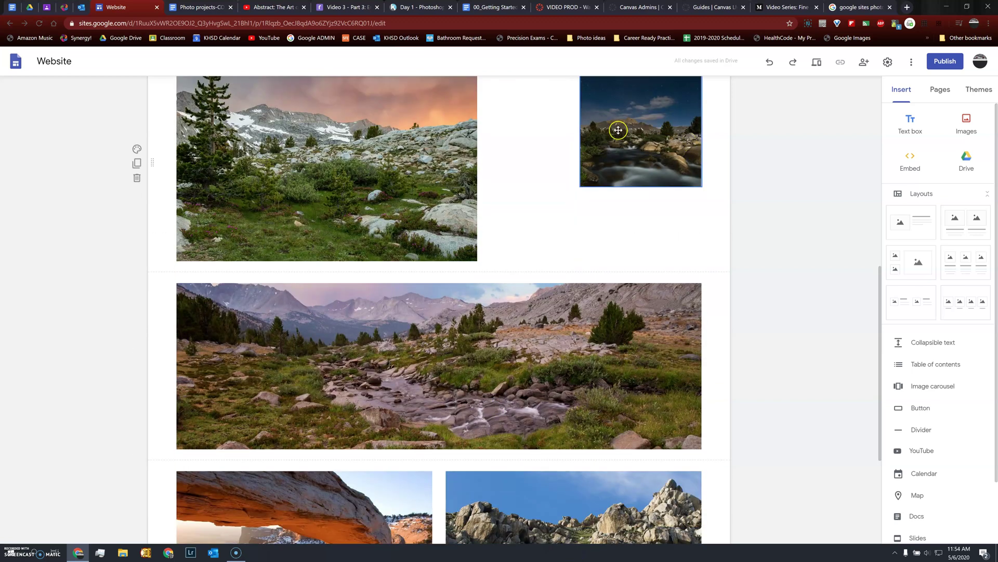
Enlarge the night river photo to fill the space beside the sunset landscape and match its height
click(619, 130)
drag(580, 186, 494, 260)
scroll(639, 250, up, 1)
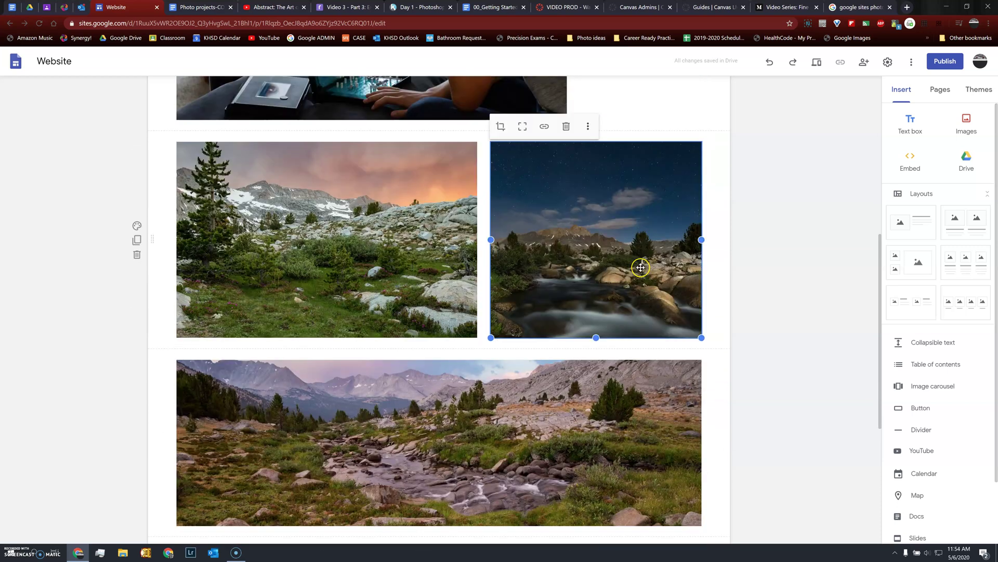
scroll(641, 268, down, 1)
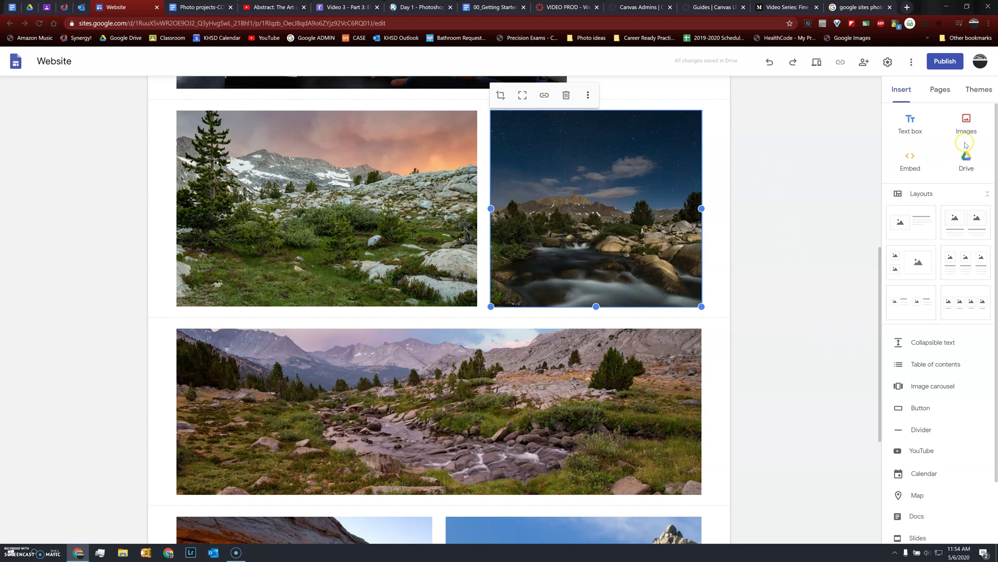
Try the Aristotle and Vision themes on the site, and choose the Level theme
click(978, 89)
click(959, 217)
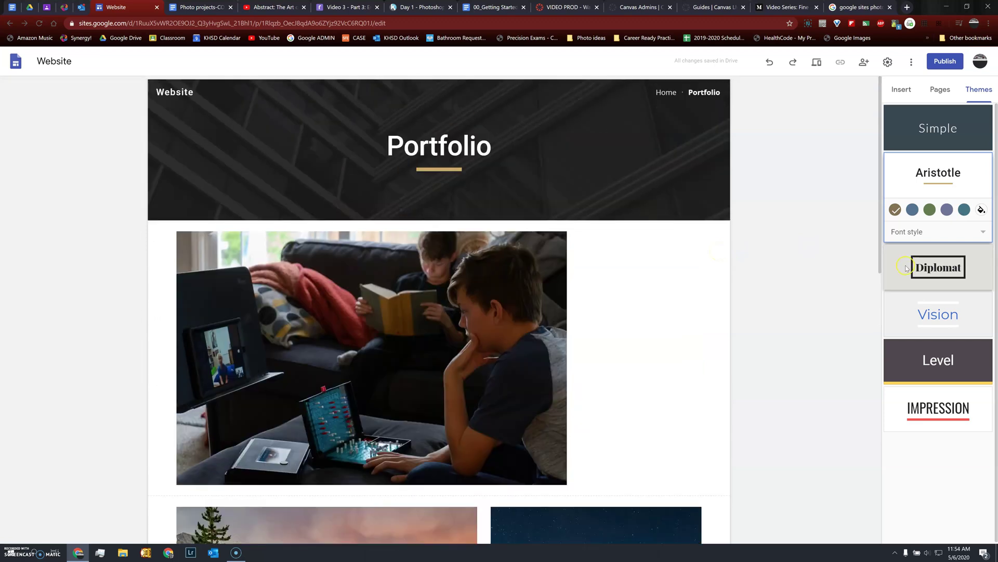
click(903, 315)
click(901, 352)
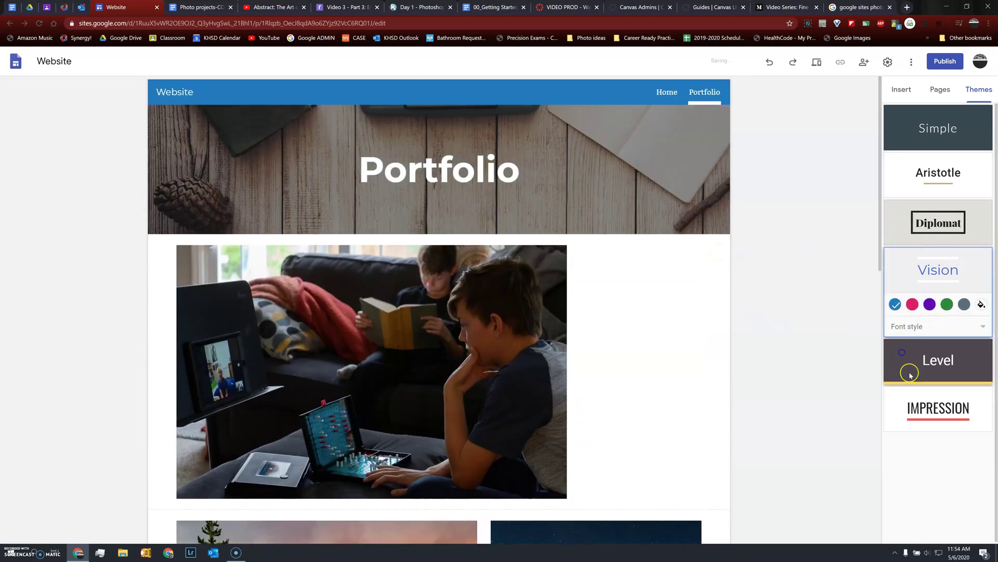
Apply the Impression theme to the site and open the Home page for editing
click(939, 408)
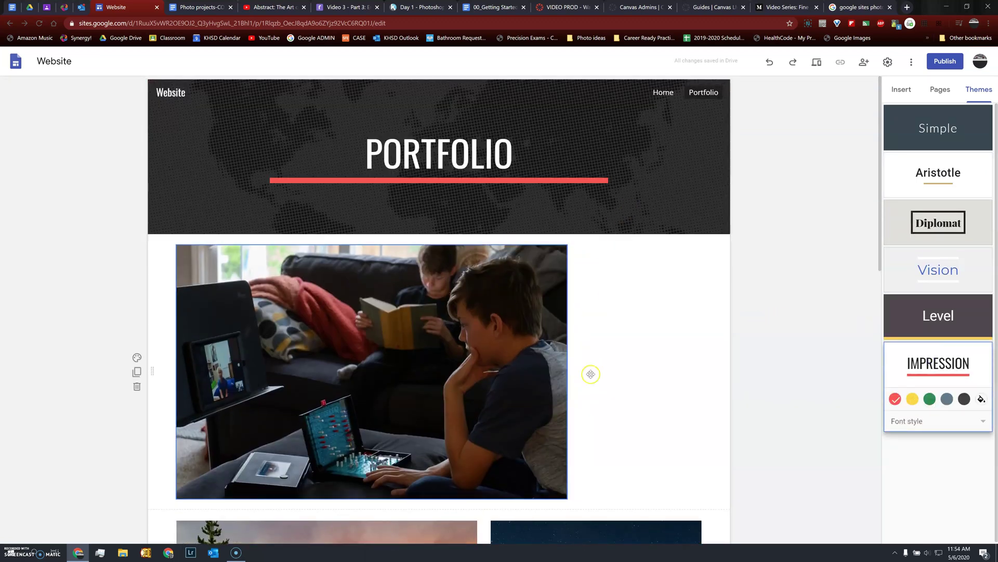
click(940, 96)
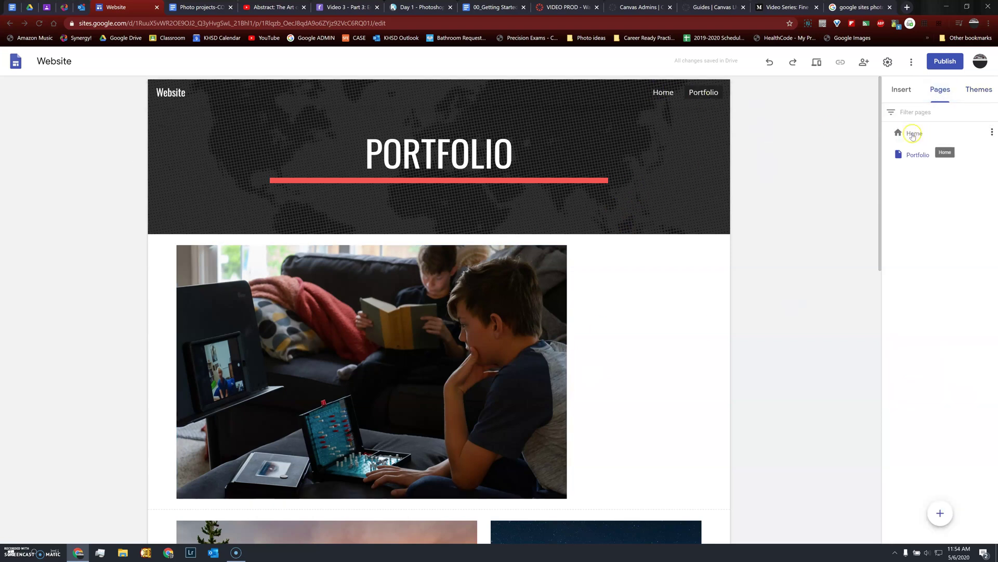
click(911, 133)
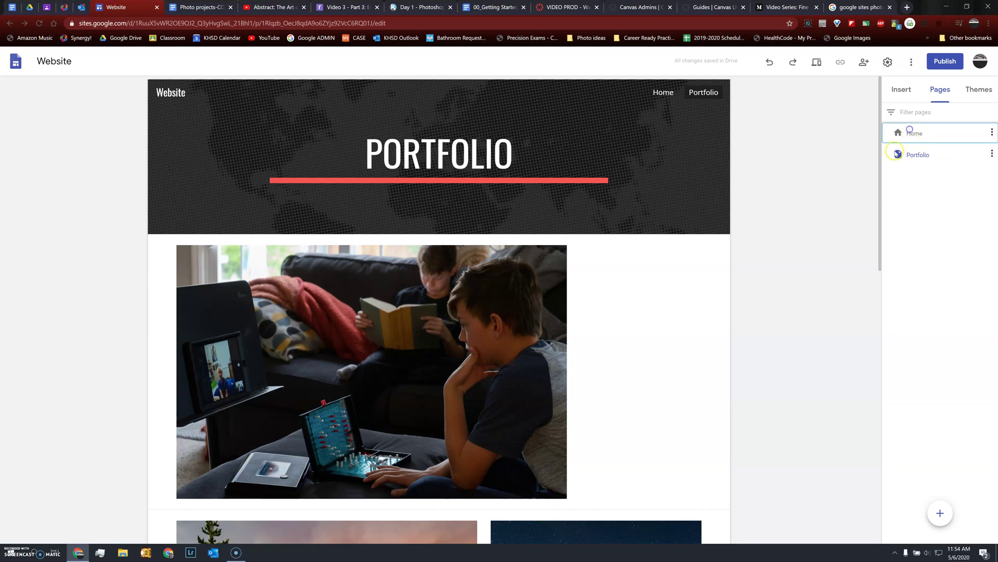
scroll(631, 161, down, 3)
scroll(631, 258, up, 3)
mouse_move(676, 146)
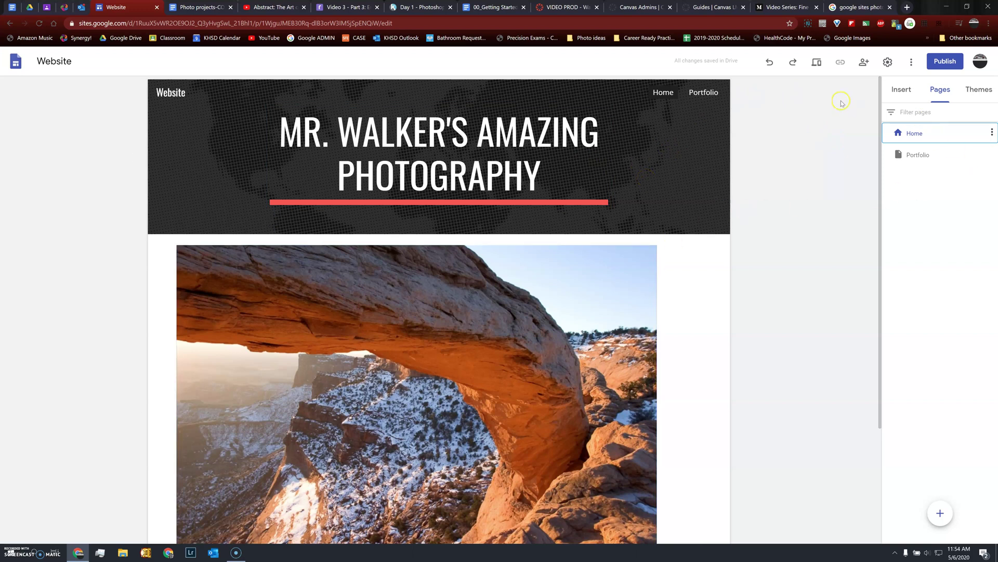
Preview the Home page at large-screen size and check the header, arch photo and caption
click(817, 63)
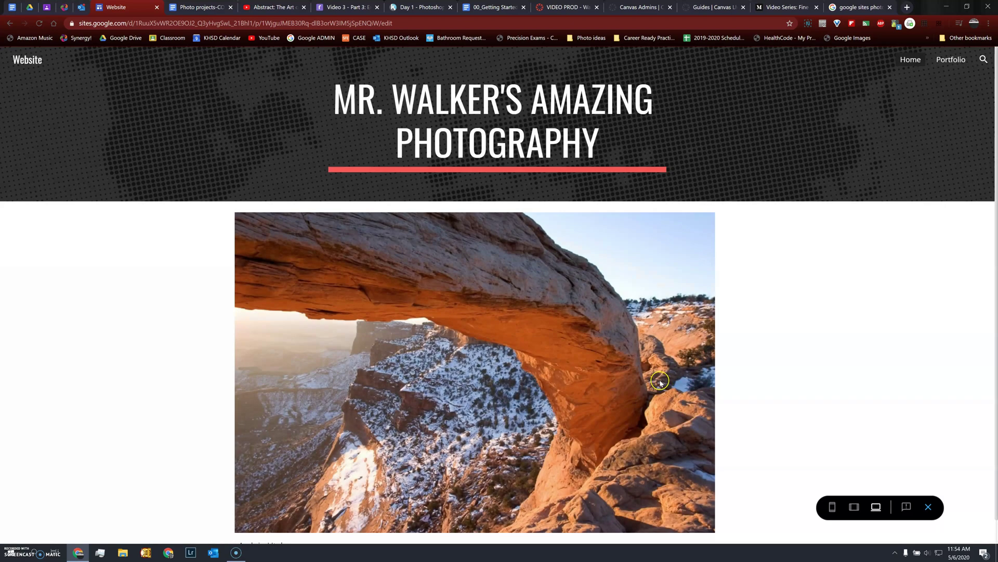
scroll(660, 297, down, 1)
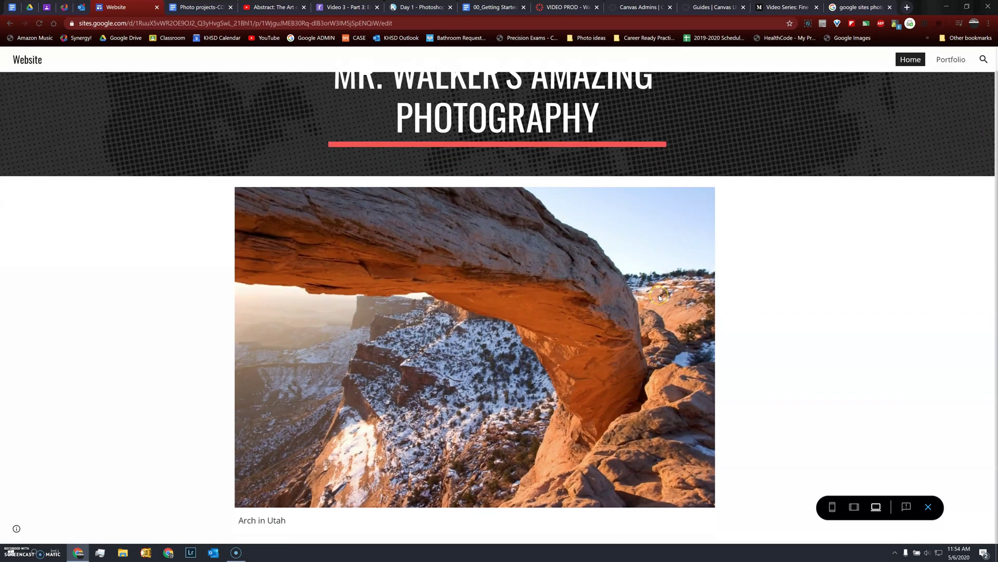
scroll(659, 297, up, 1)
scroll(659, 297, down, 1)
scroll(659, 297, up, 1)
Preview the site at tablet size, checking the Home page and the photos on the Portfolio page
click(832, 507)
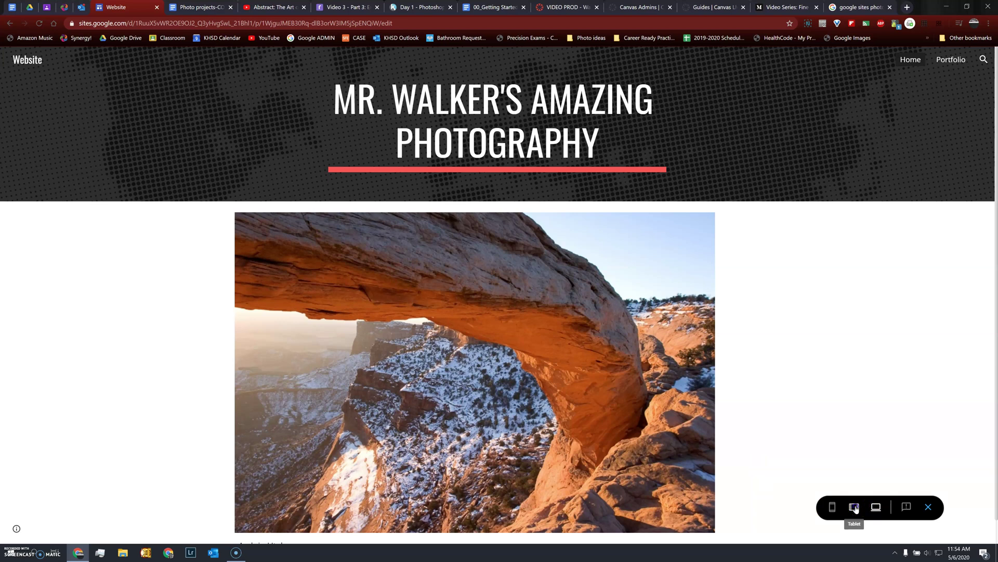
click(855, 508)
scroll(539, 217, down, 3)
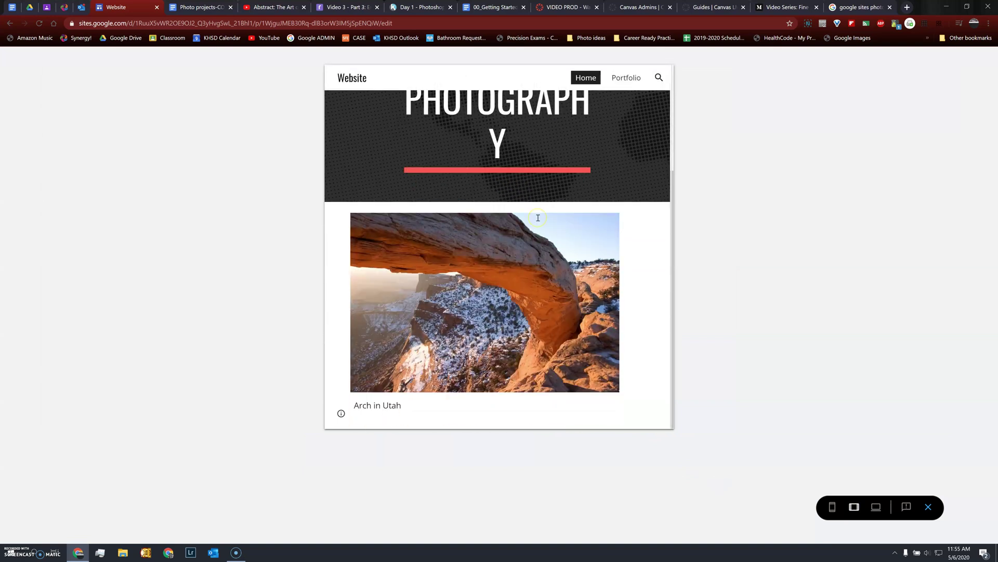
scroll(538, 218, up, 3)
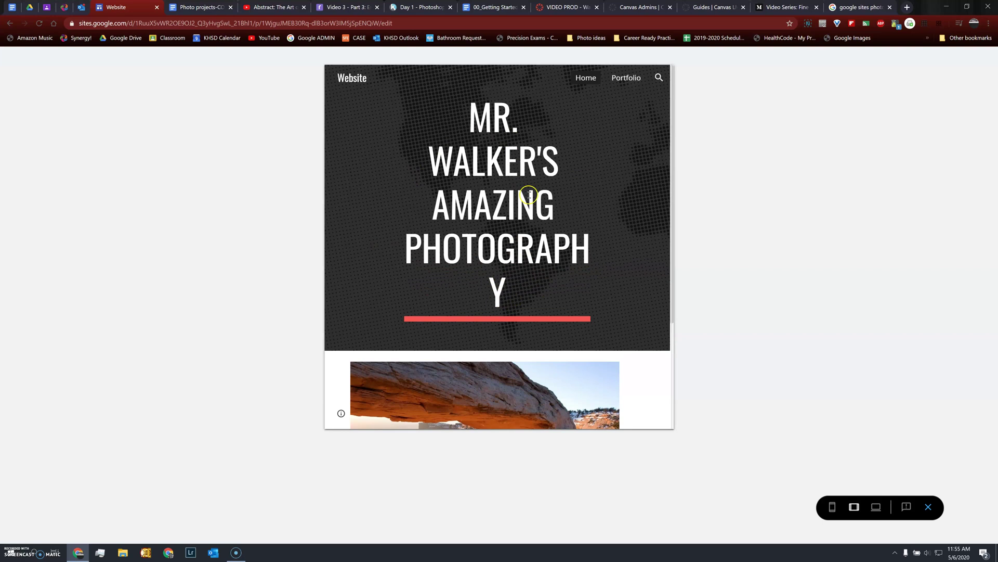
click(628, 79)
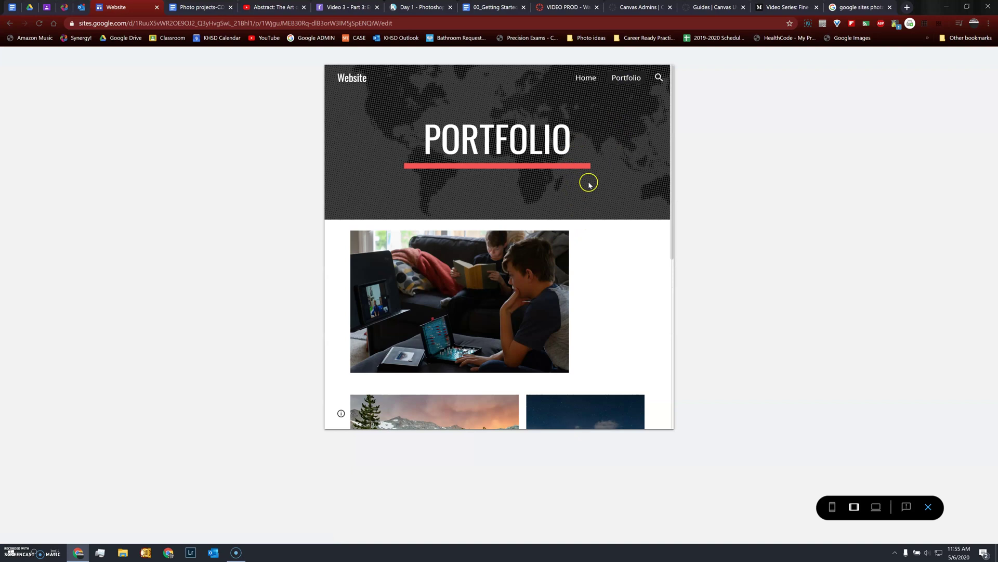
scroll(544, 242, down, 6)
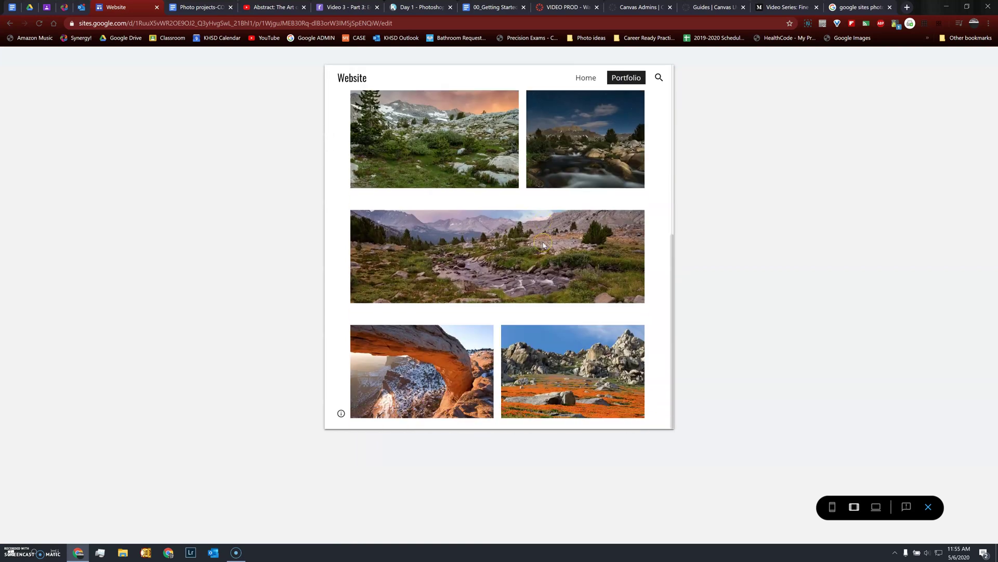
scroll(544, 245, up, 4)
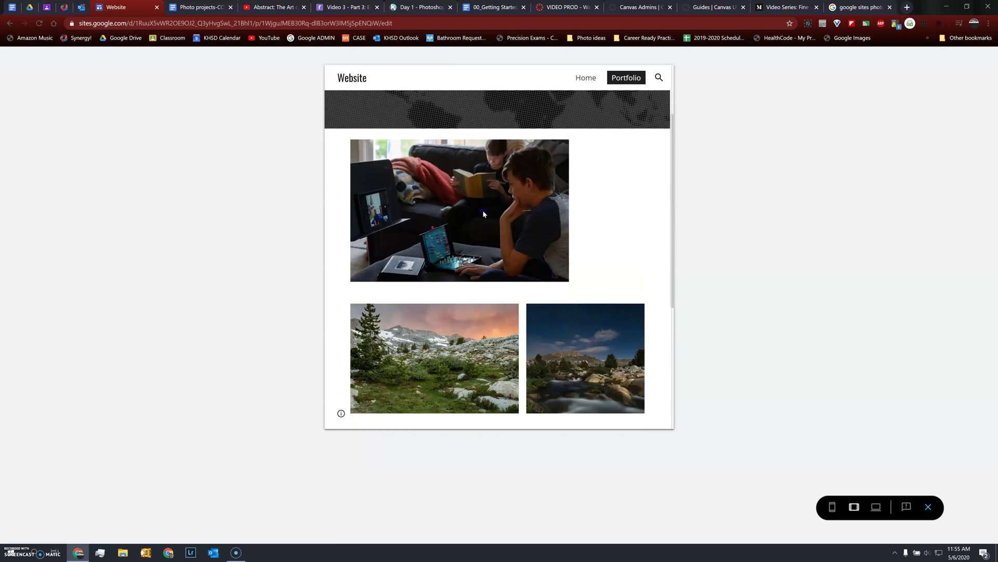
Preview the Portfolio and Home pages at phone size, and close the preview
click(832, 506)
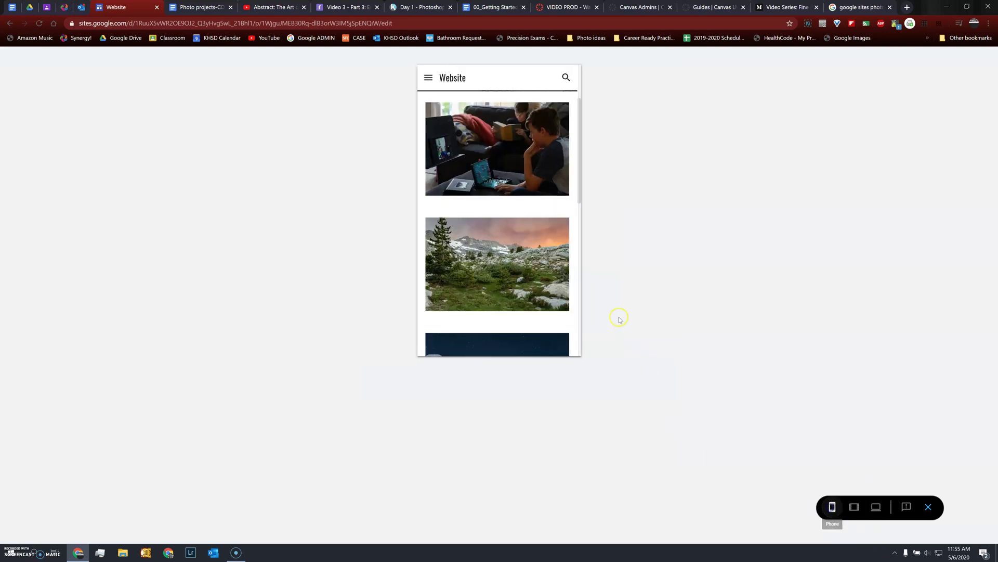
scroll(529, 239, up, 3)
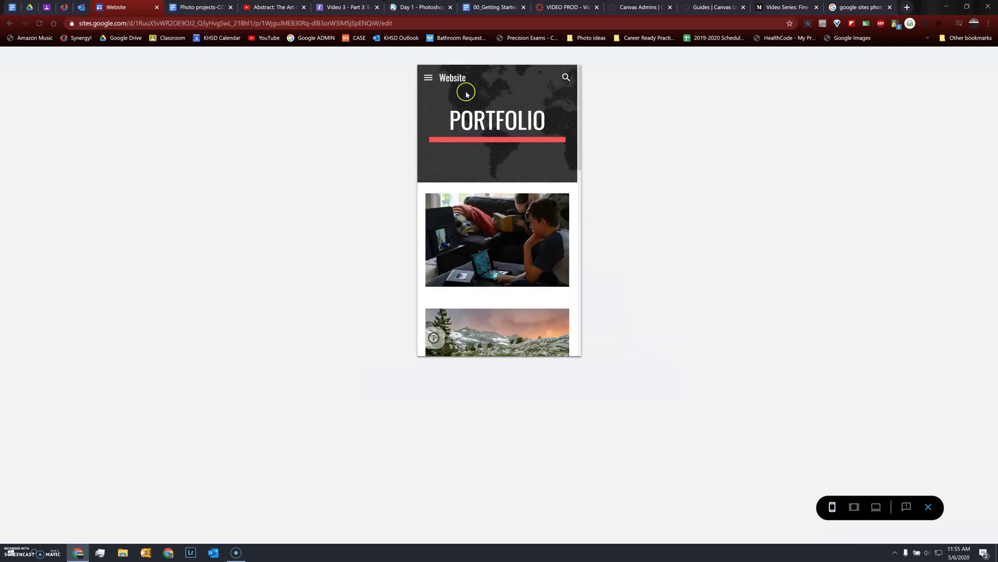
click(446, 84)
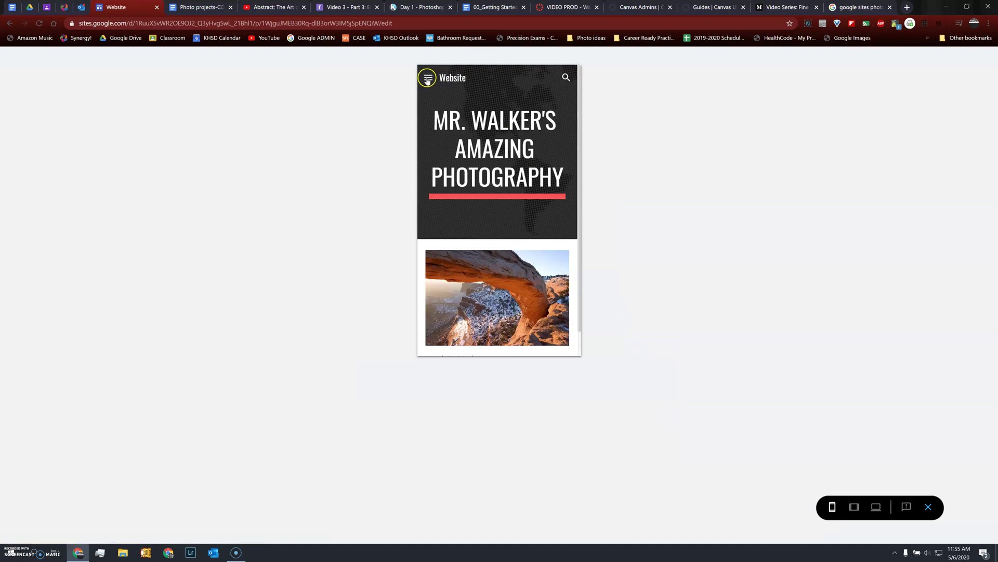
click(472, 207)
scroll(520, 207, down, 1)
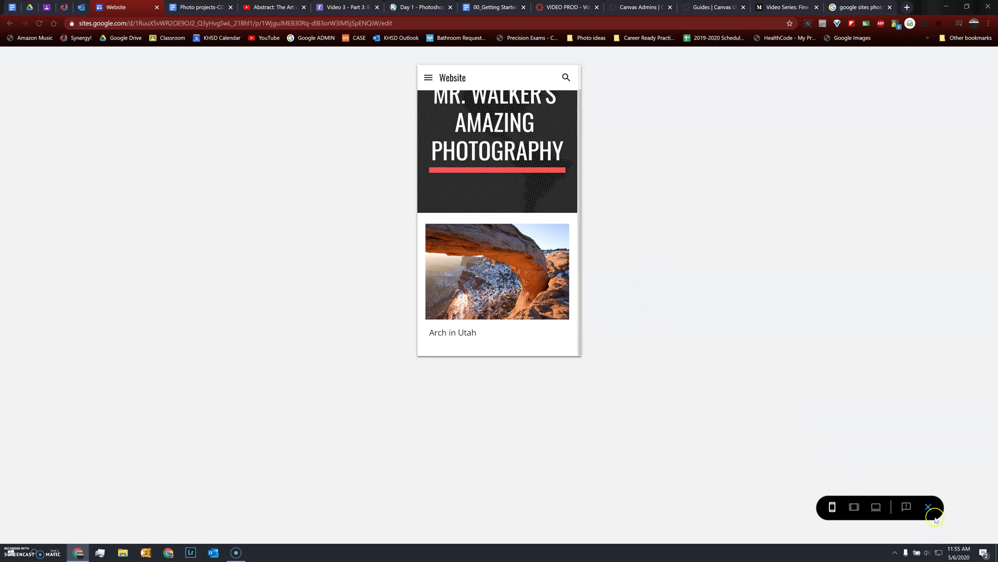
click(931, 506)
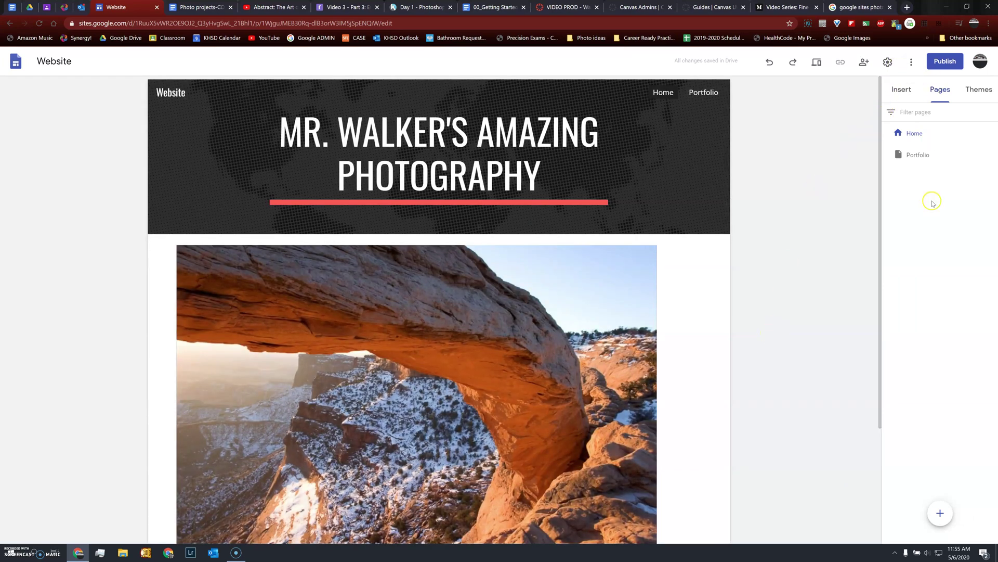
Insert an empty text box below the captioned arch photo on the Home page
mouse_move(939, 513)
click(909, 90)
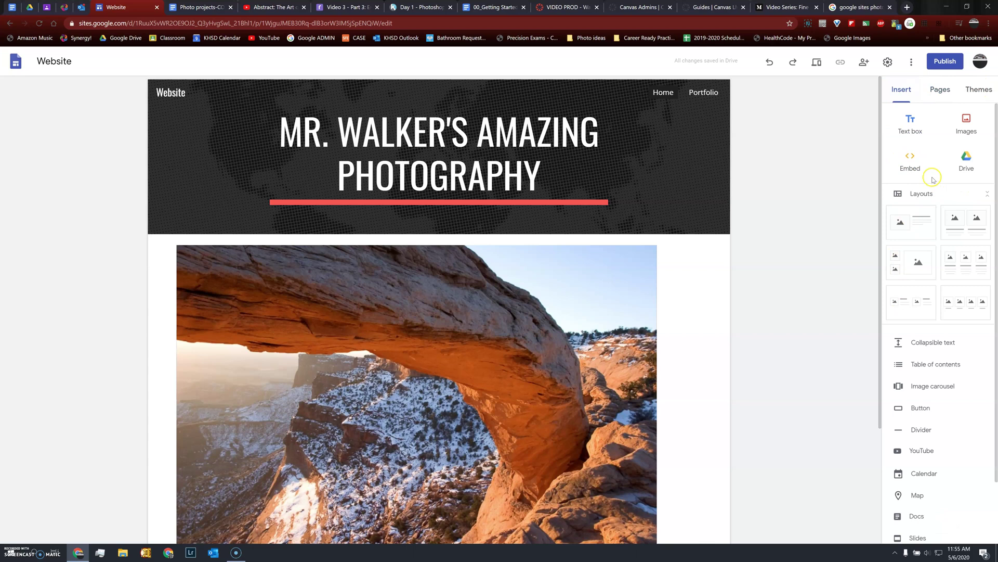
click(914, 121)
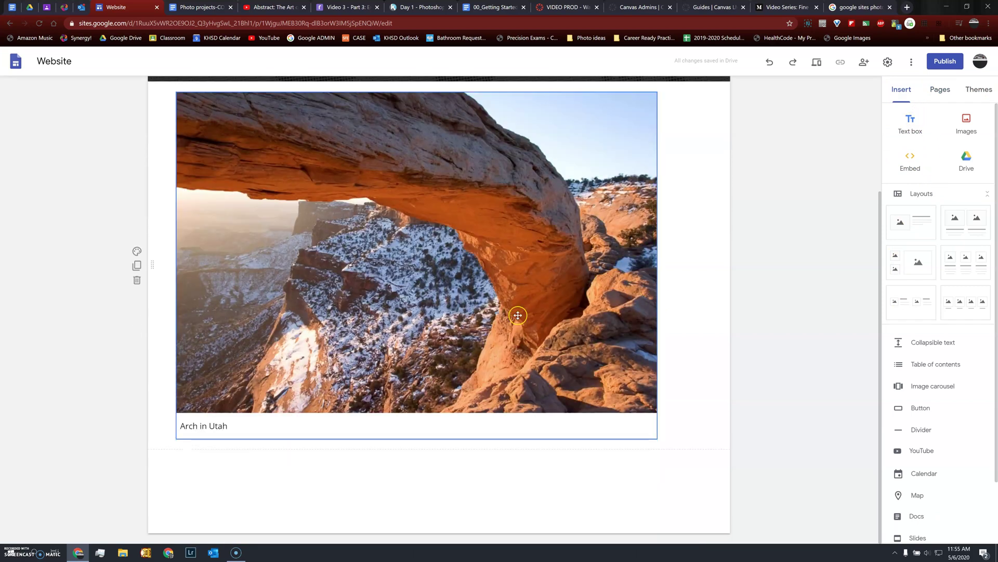
click(910, 125)
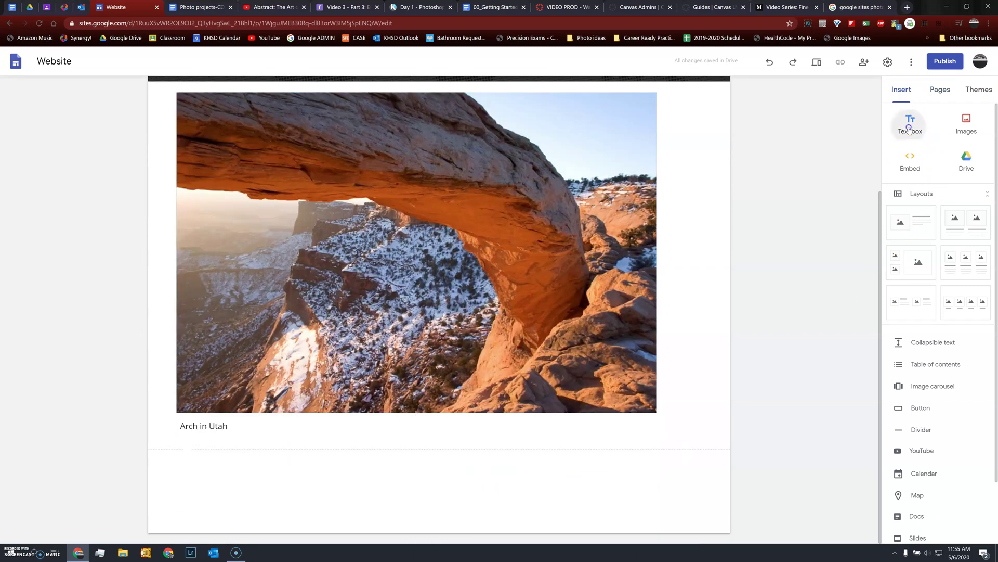
click(304, 428)
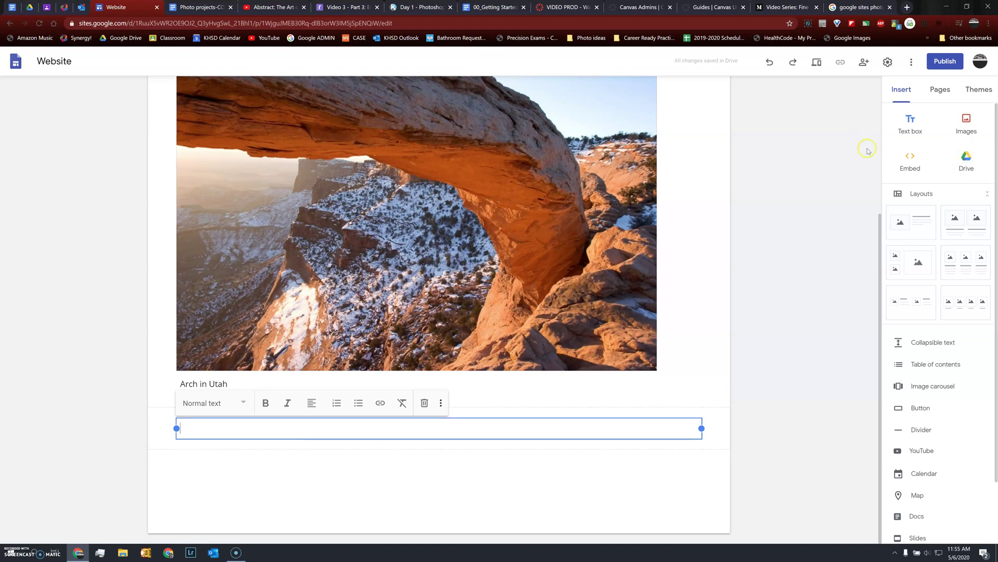
scroll(920, 357, down, 2)
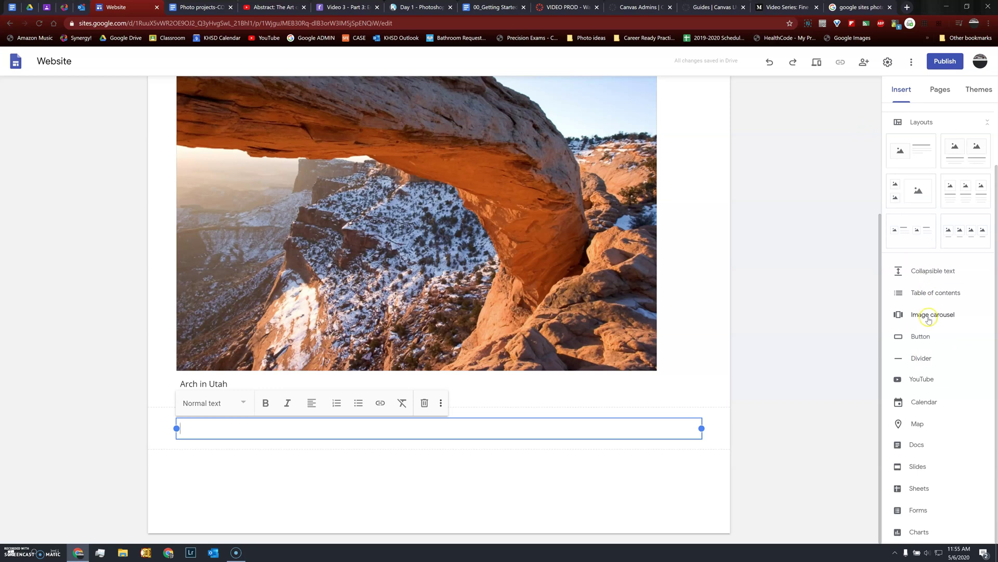
click(929, 318)
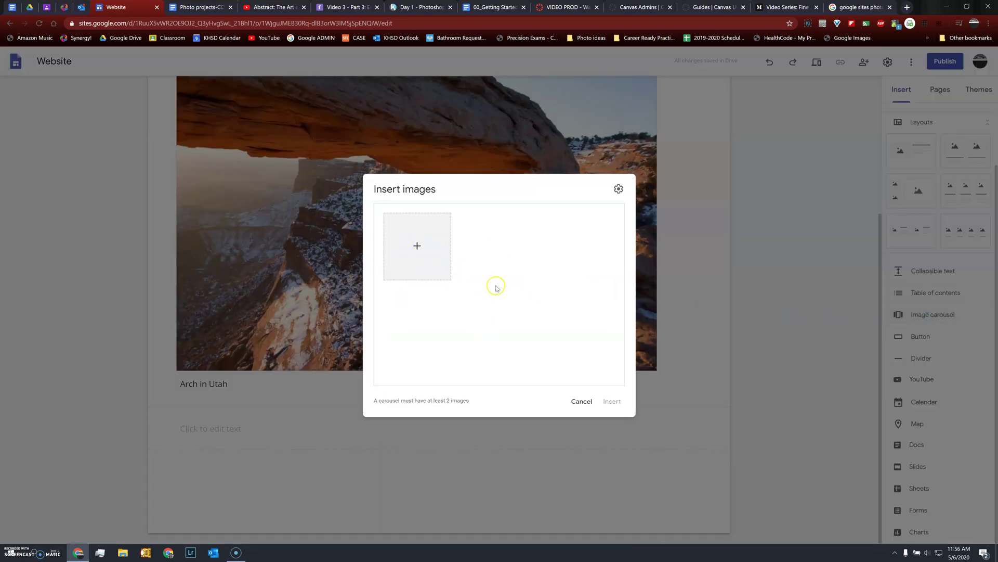
click(419, 249)
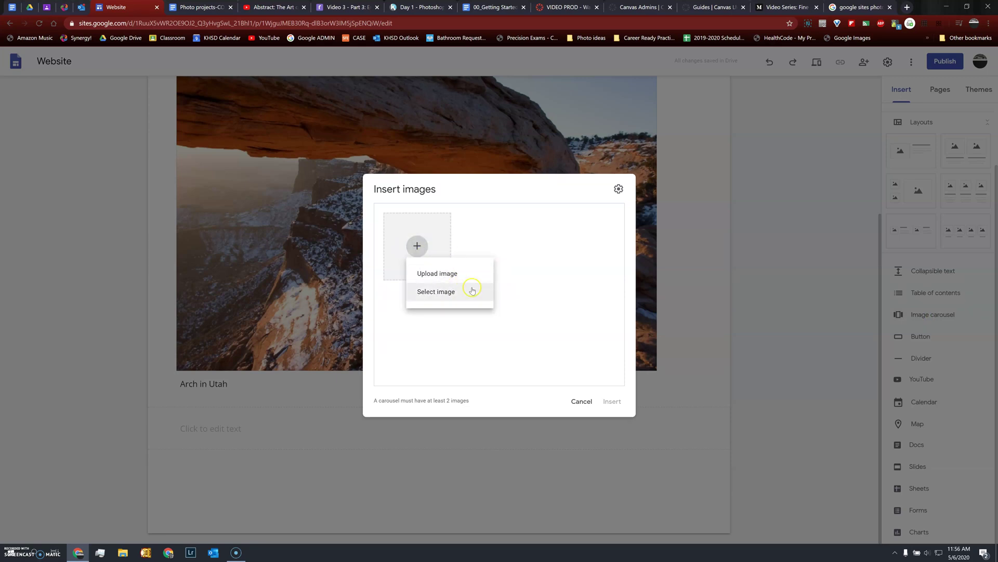
click(469, 290)
click(582, 400)
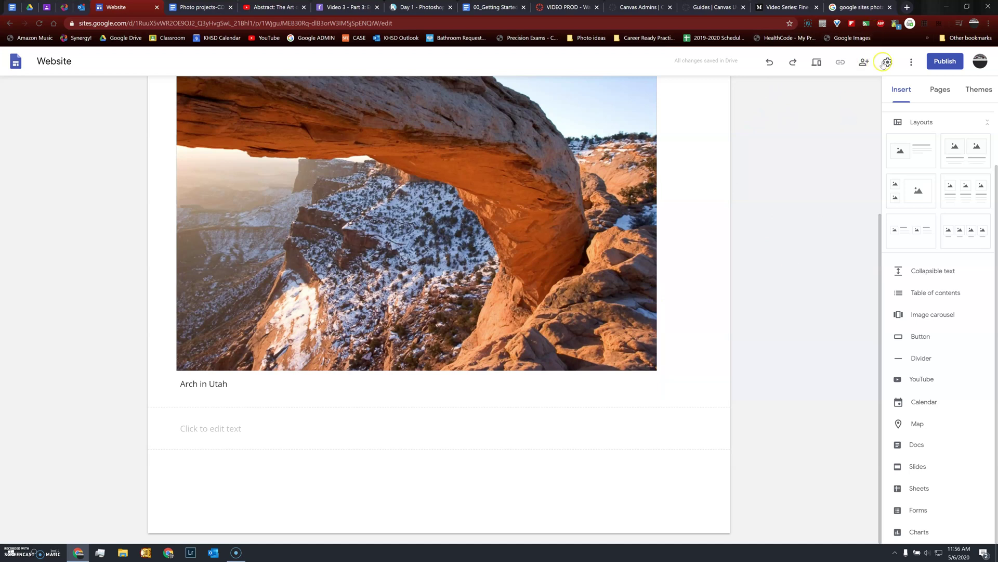
Start publishing the site, try "test" as its web address, and clear that entry
click(940, 62)
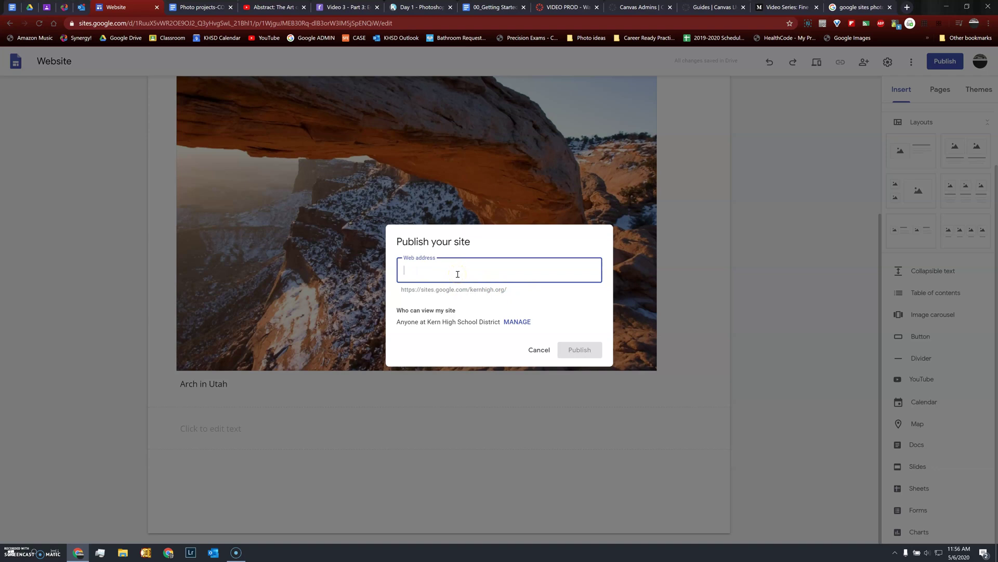
text(test)
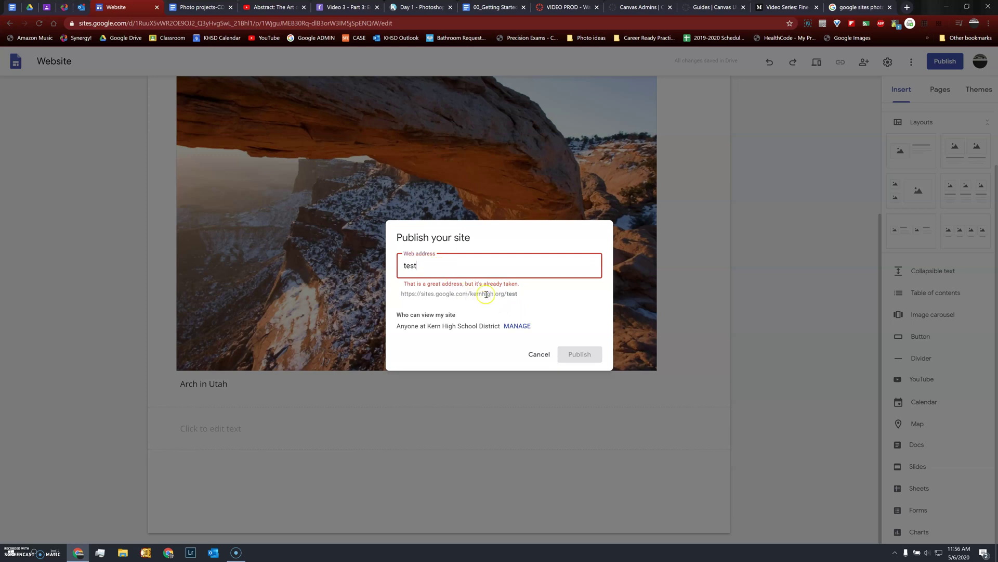
key(BackSpace)
key(BackSpace)
key(BackSpace)
key(BackSpace)
Enter a last name followed by a first initial as the site's web address
text(at)
key(BackSpace)
key(BackSpace)
text(smith)
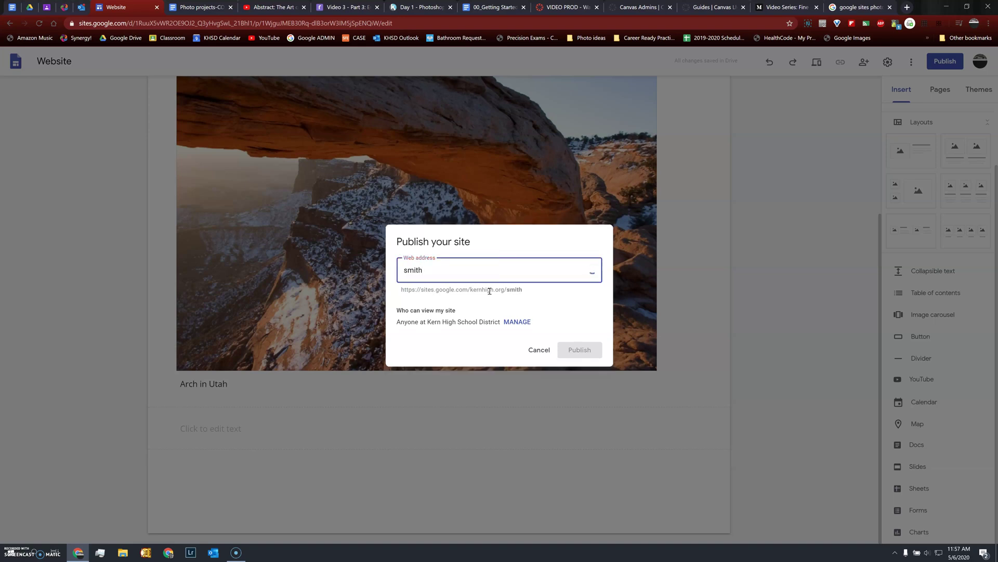
text(j)
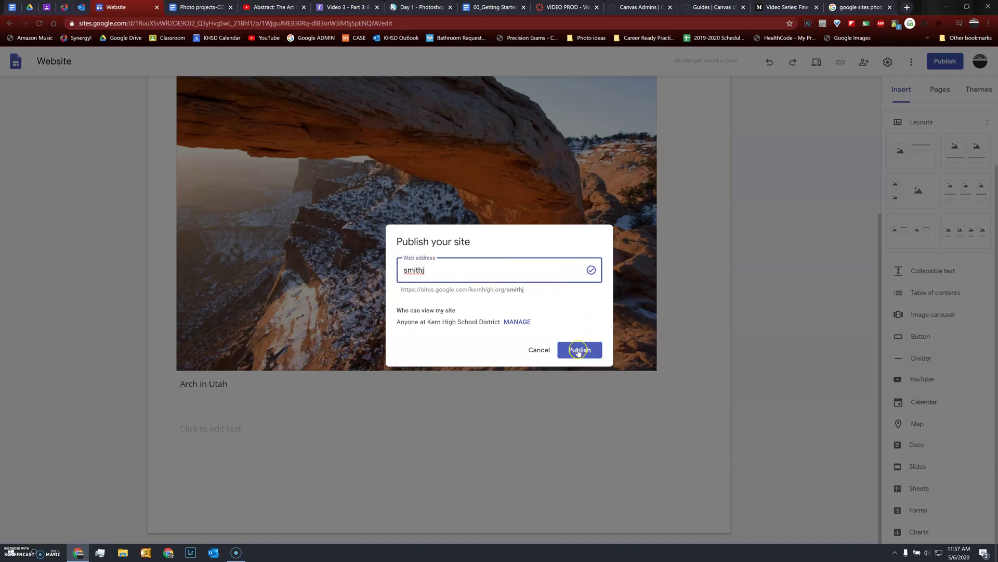
Set the publishing access so that anyone can find and view the published version, and finish the sharing settings
click(522, 331)
click(518, 322)
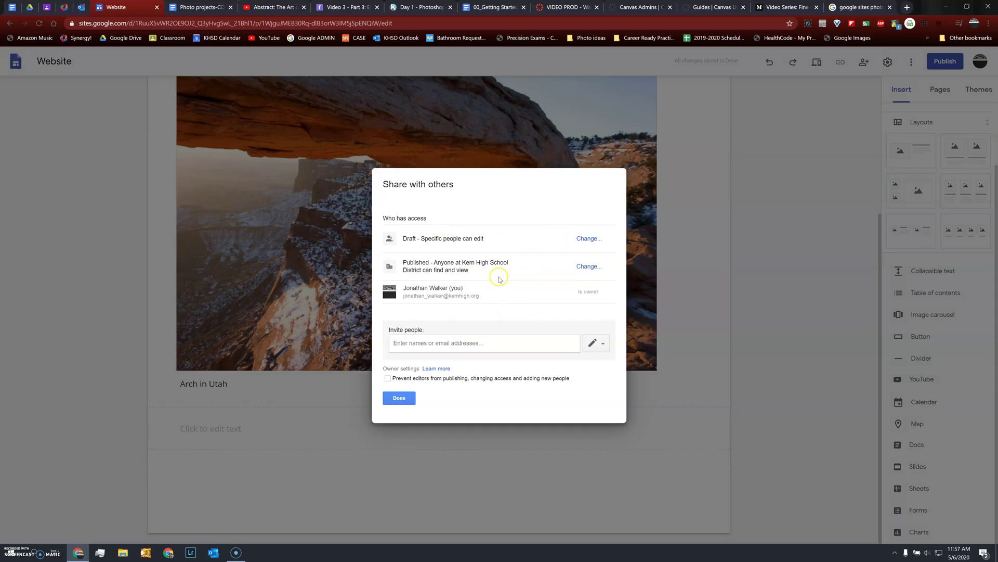
click(590, 266)
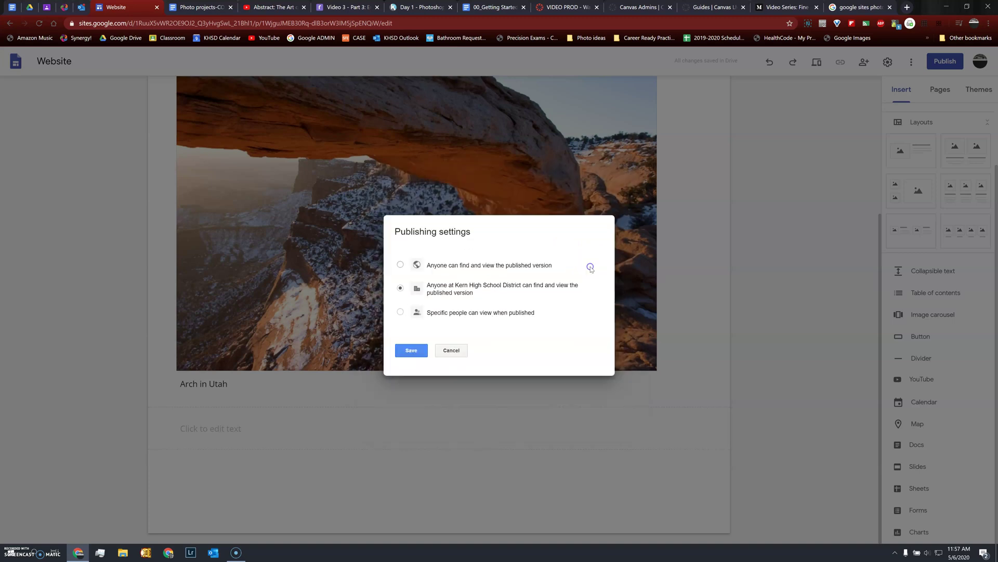
click(412, 350)
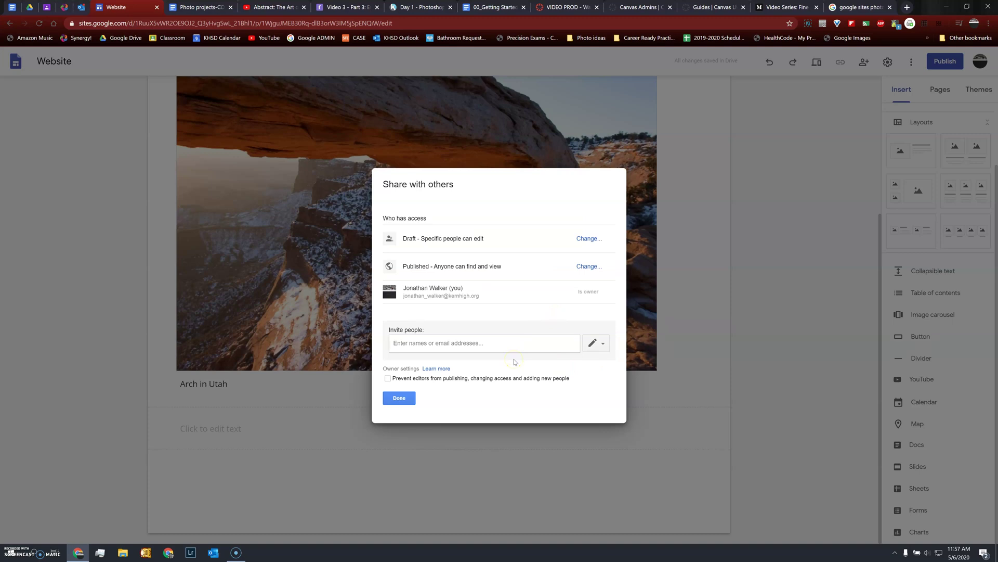
click(399, 398)
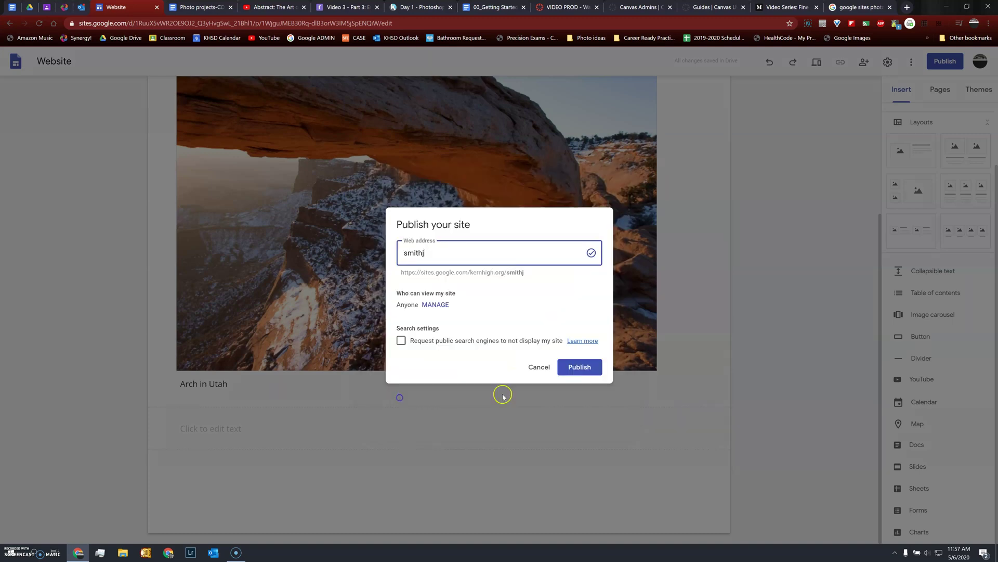
Publish the site and open the published version
click(580, 367)
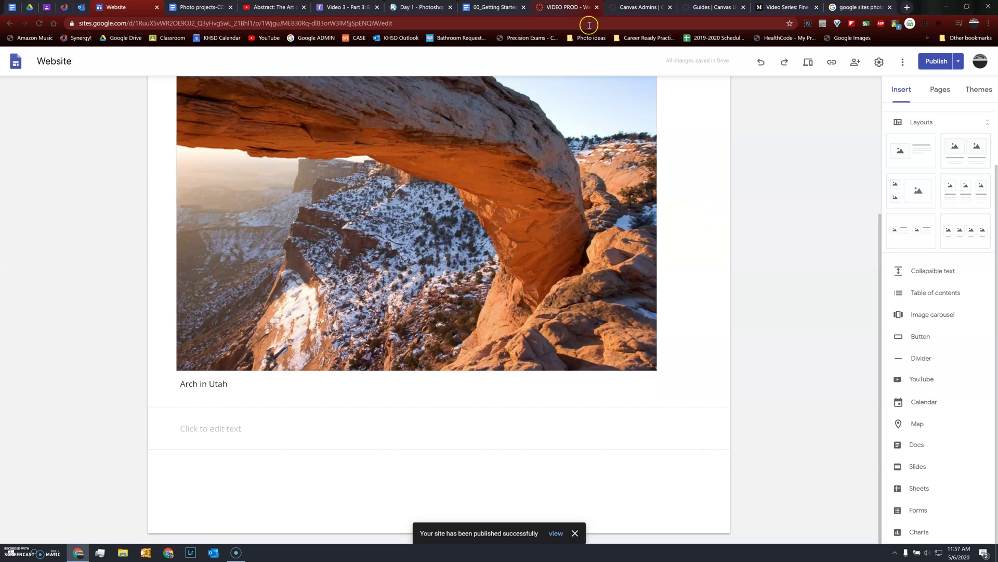
click(554, 533)
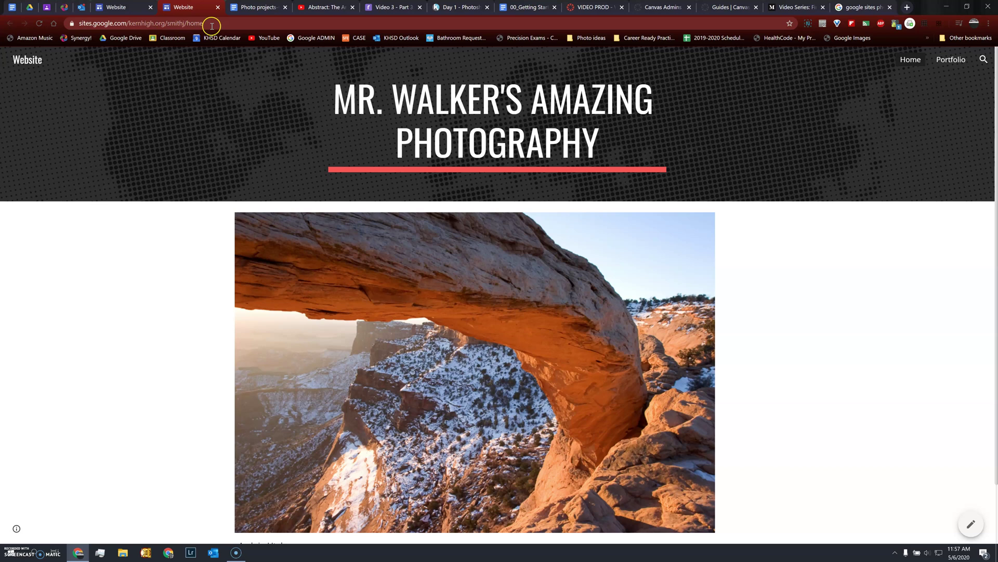
Look through the photos on the published site's Portfolio page
click(955, 61)
scroll(548, 241, down, 10)
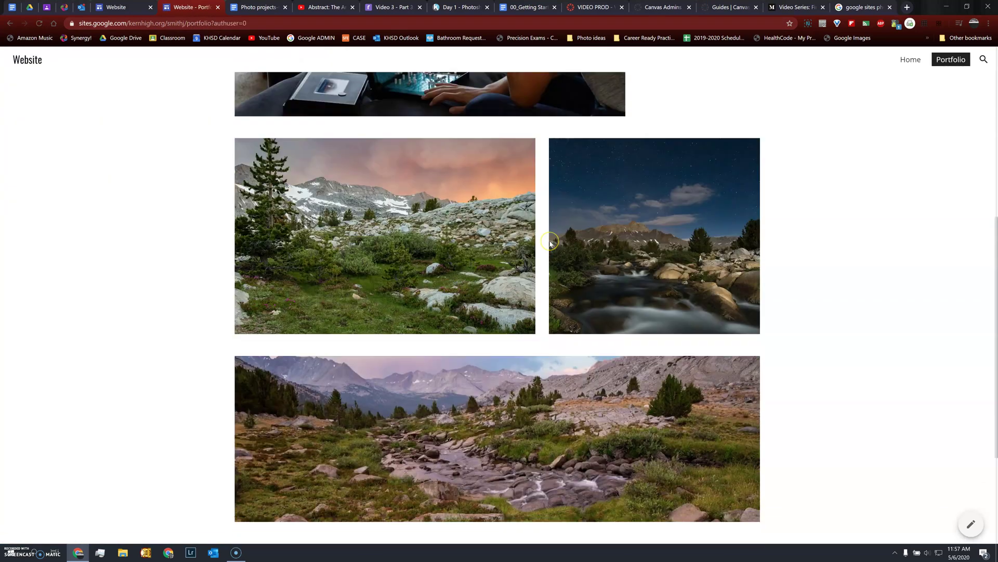
scroll(551, 243, up, 7)
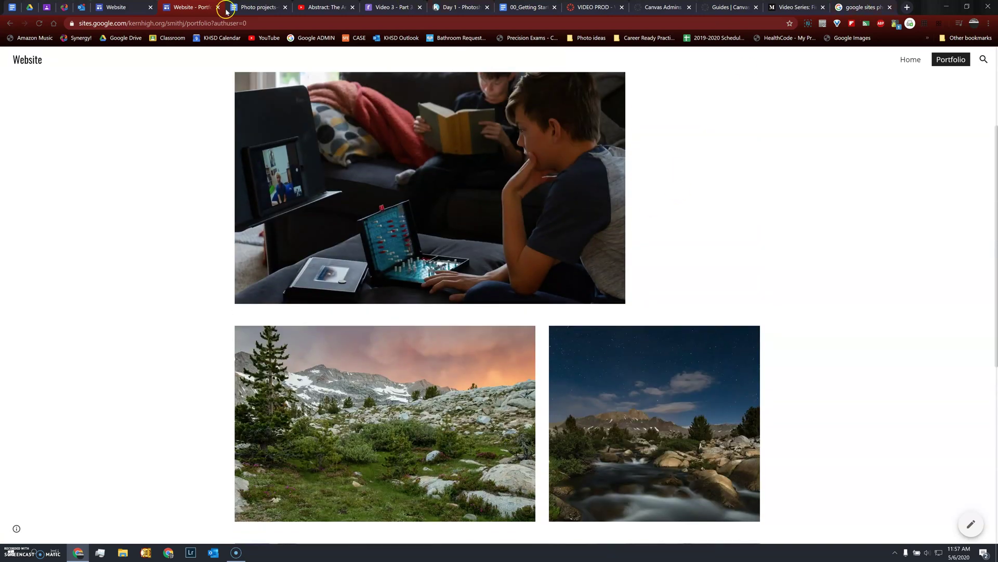
Return to the site editor and add "alskjfdlkaj;lkjklodfj" after "Arch in Utah" in the home page photo caption
click(119, 8)
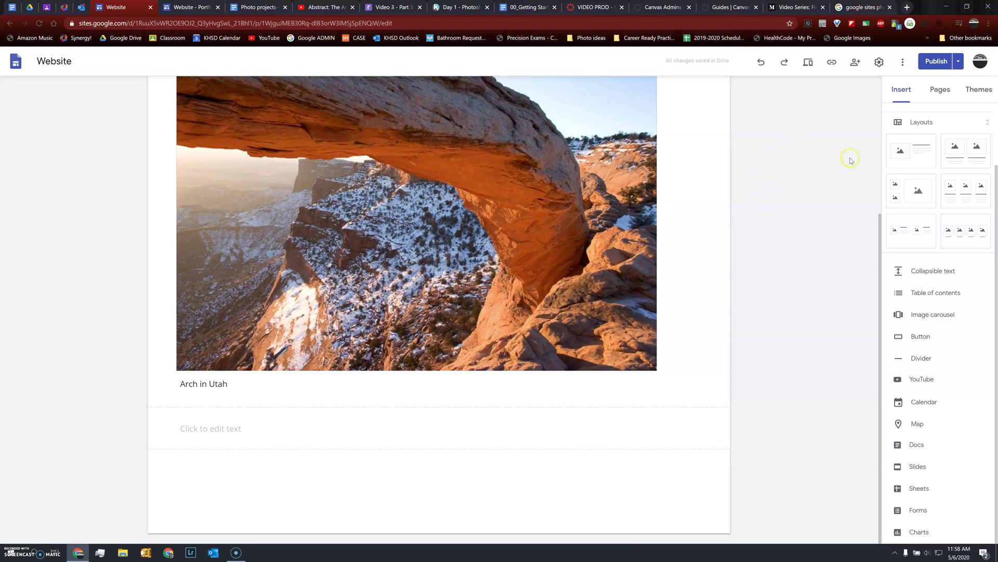
click(961, 63)
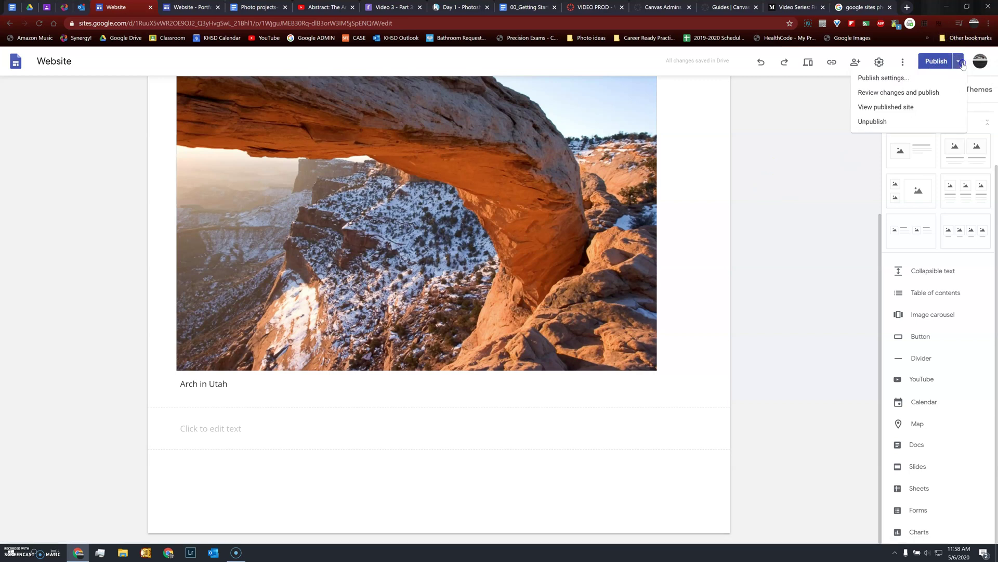
click(934, 63)
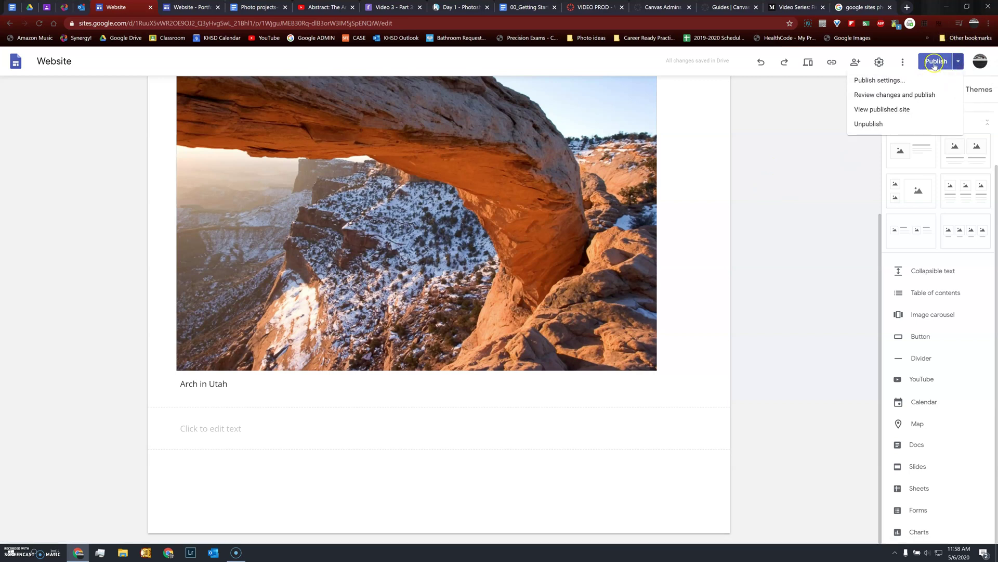
click(247, 390)
click(224, 387)
click(235, 380)
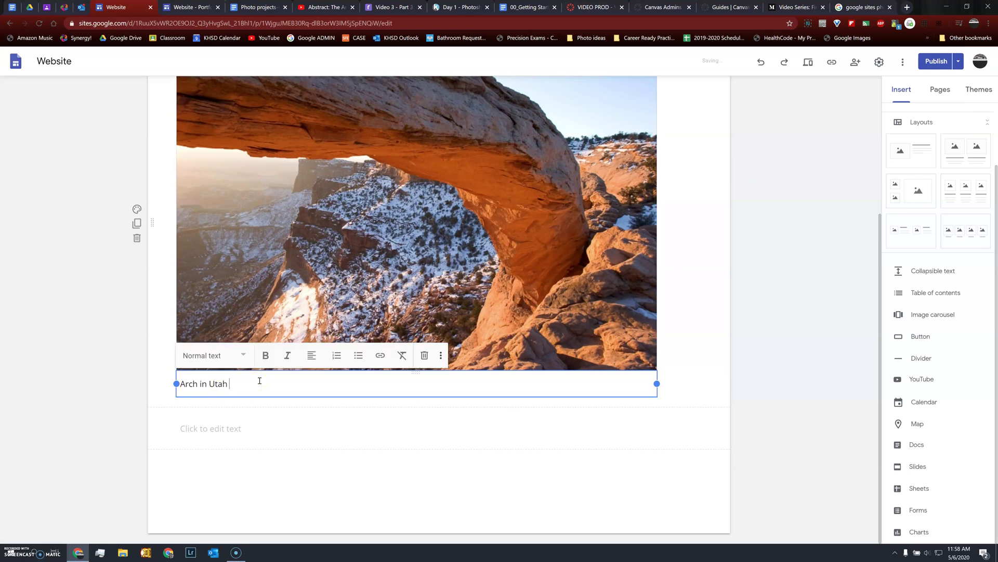
text(alskjfdlkaj;lkjklodfj)
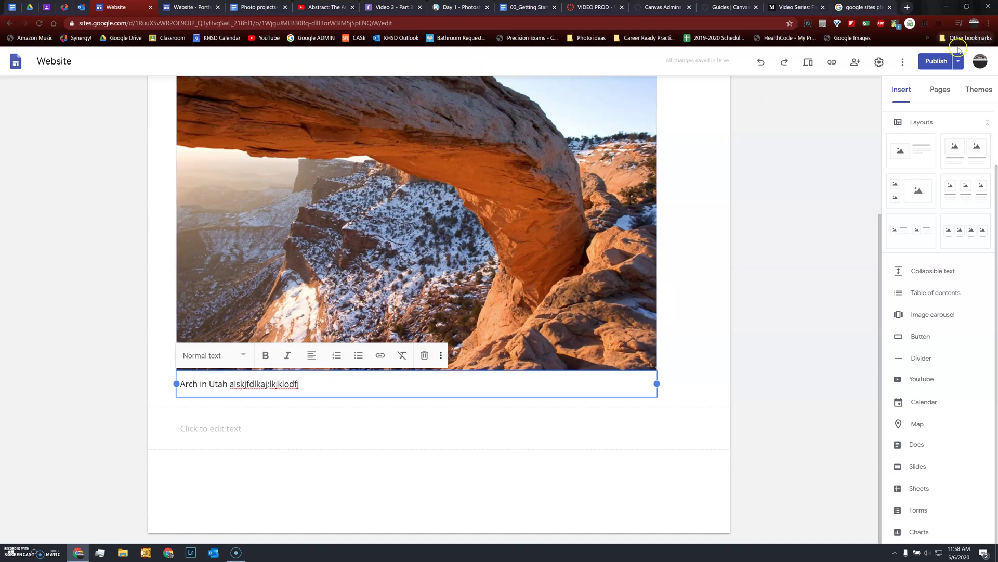
Review the home page draft against the currently published version and publish the changes
click(936, 62)
click(500, 348)
scroll(733, 307, down, 2)
scroll(718, 310, up, 2)
scroll(307, 351, down, 2)
scroll(307, 351, up, 2)
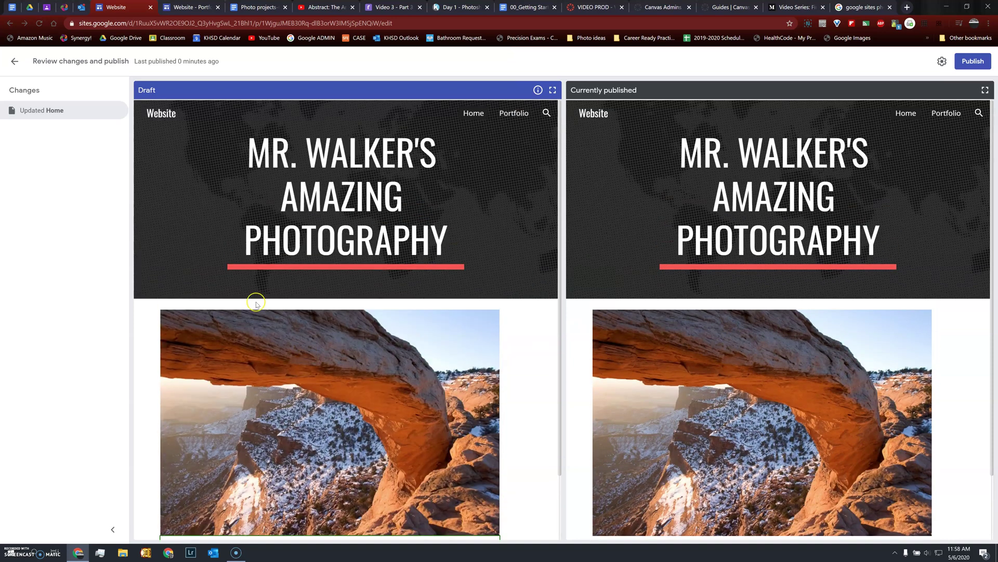
click(968, 62)
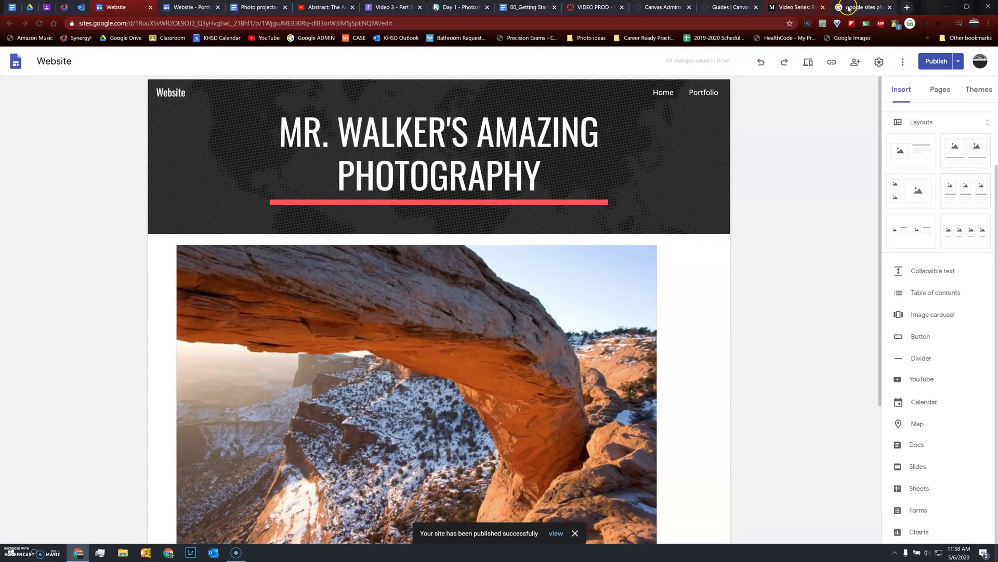
click(874, 10)
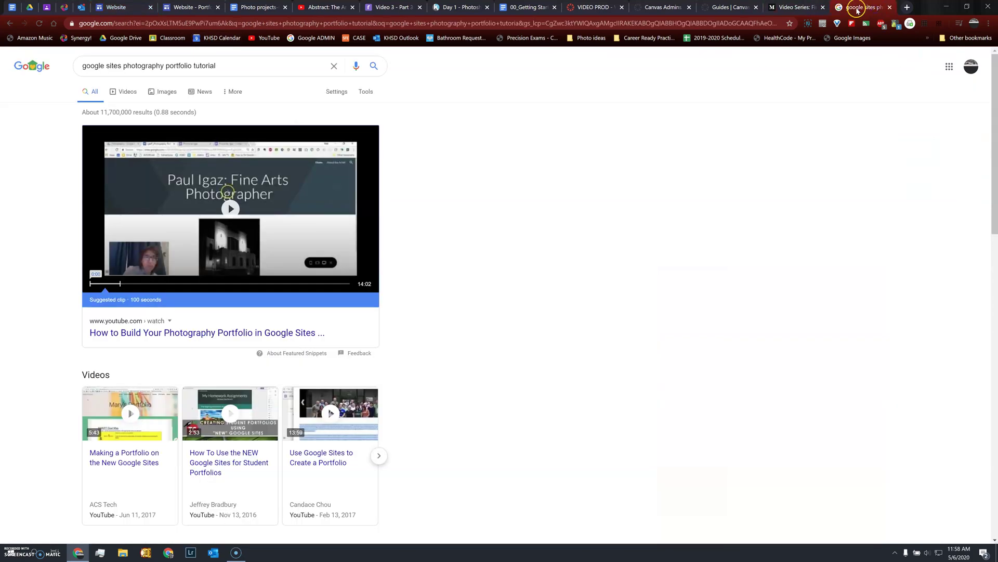
click(137, 12)
click(189, 9)
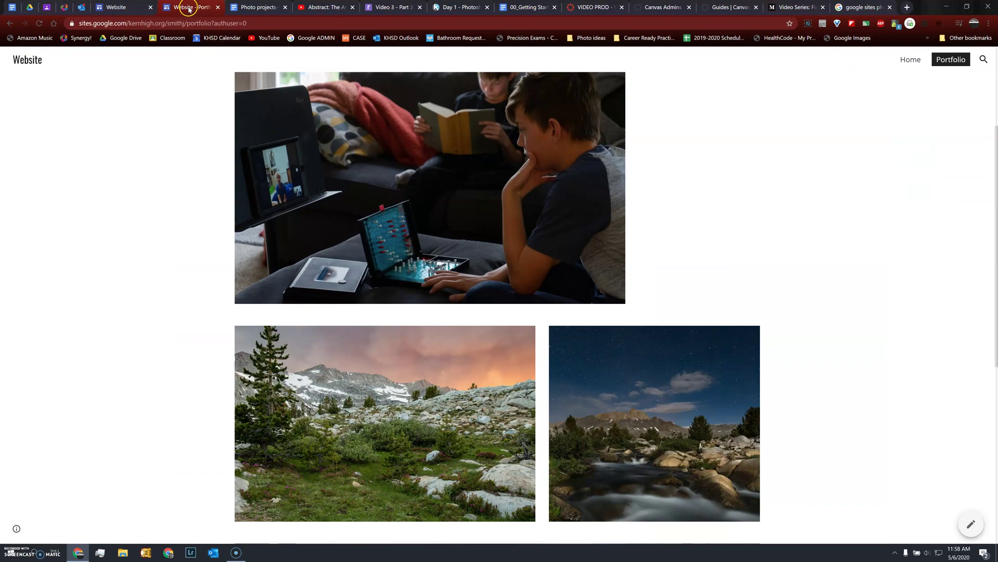
click(107, 9)
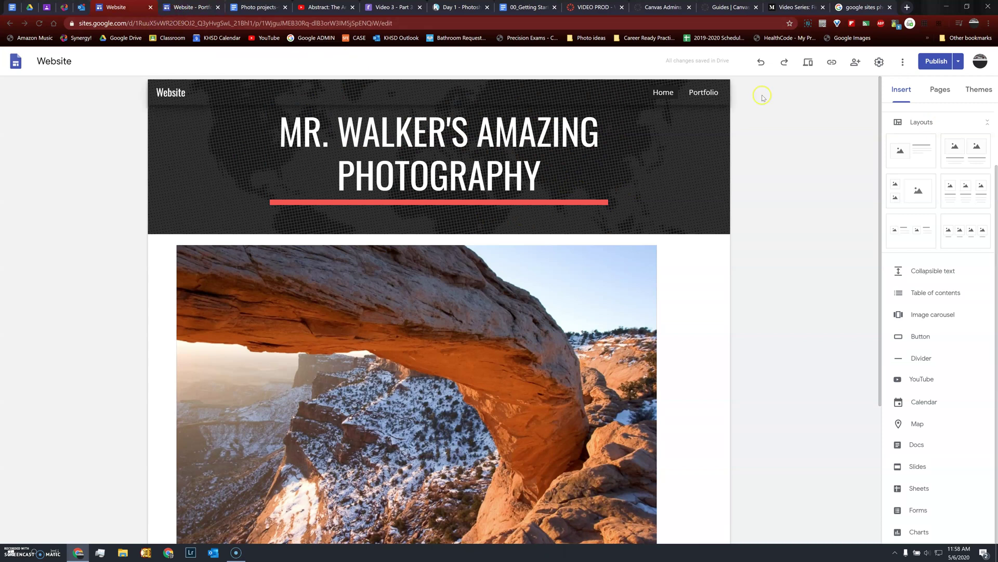
click(907, 7)
text(goog)
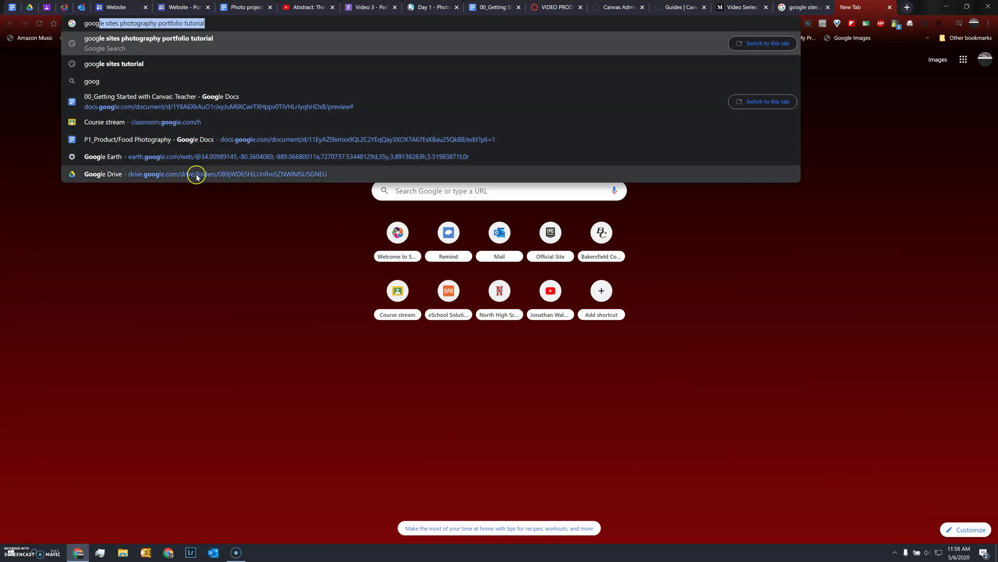
key(Return)
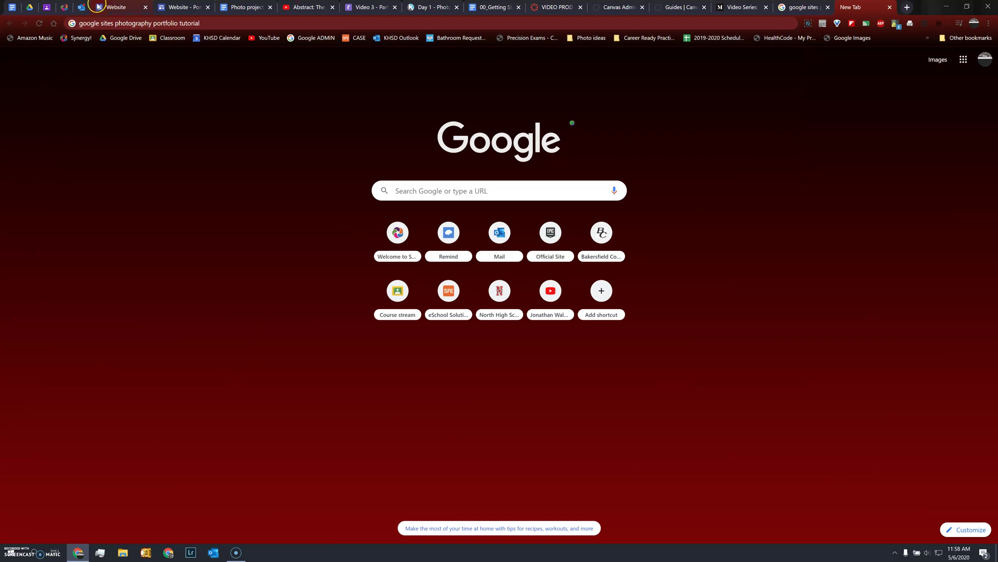
Open the published site from the editor and check the caption under the home page photo
click(97, 7)
scroll(488, 318, down, 3)
scroll(515, 273, up, 2)
click(467, 128)
scroll(889, 260, up, 2)
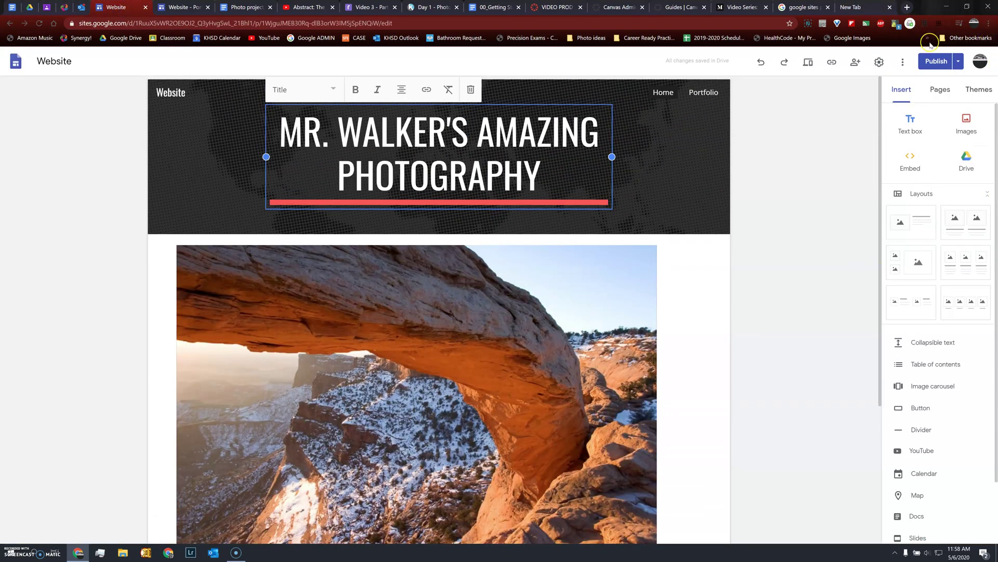
click(959, 61)
click(903, 109)
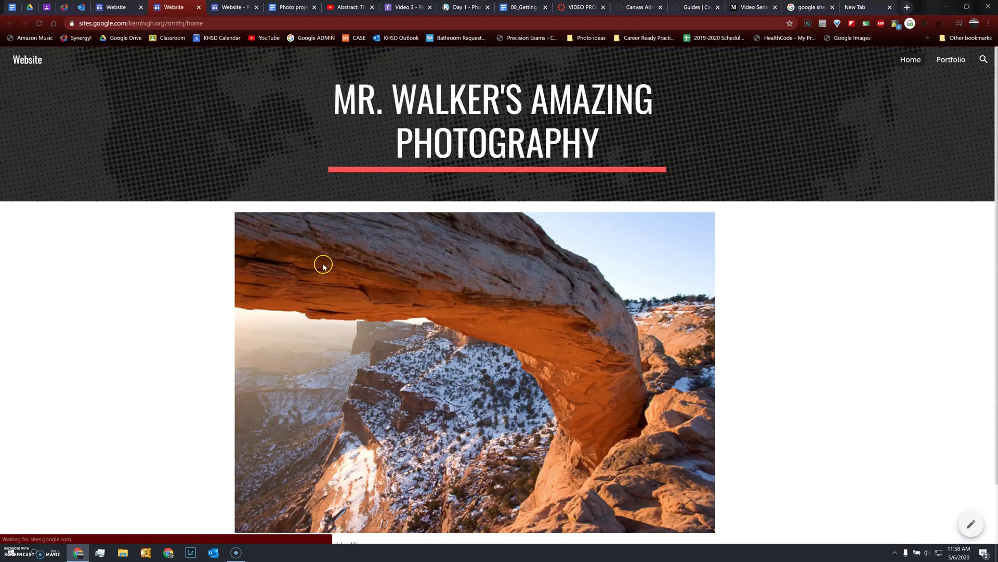
scroll(585, 234, down, 1)
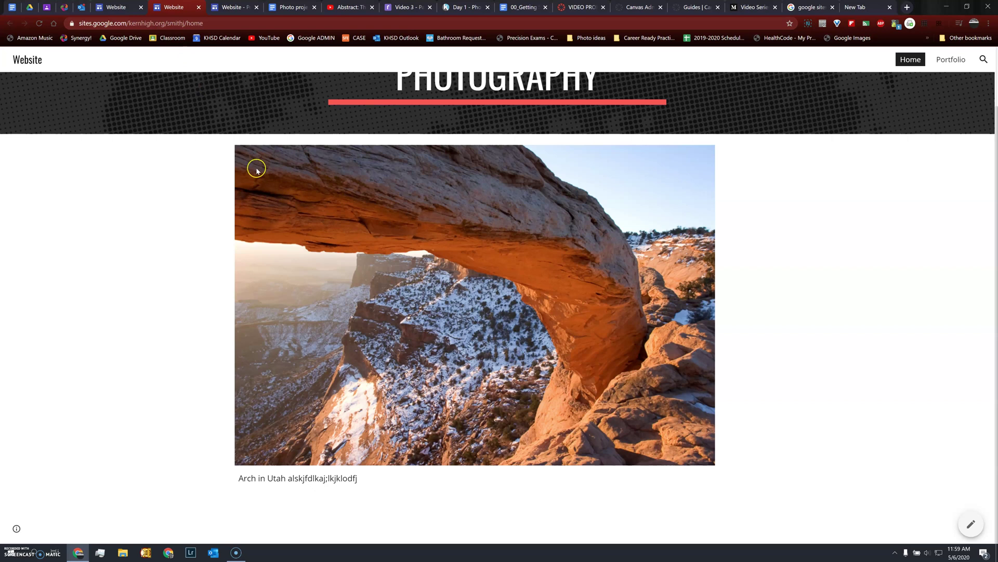
Compare the web addresses of the site editor and the published site
click(116, 7)
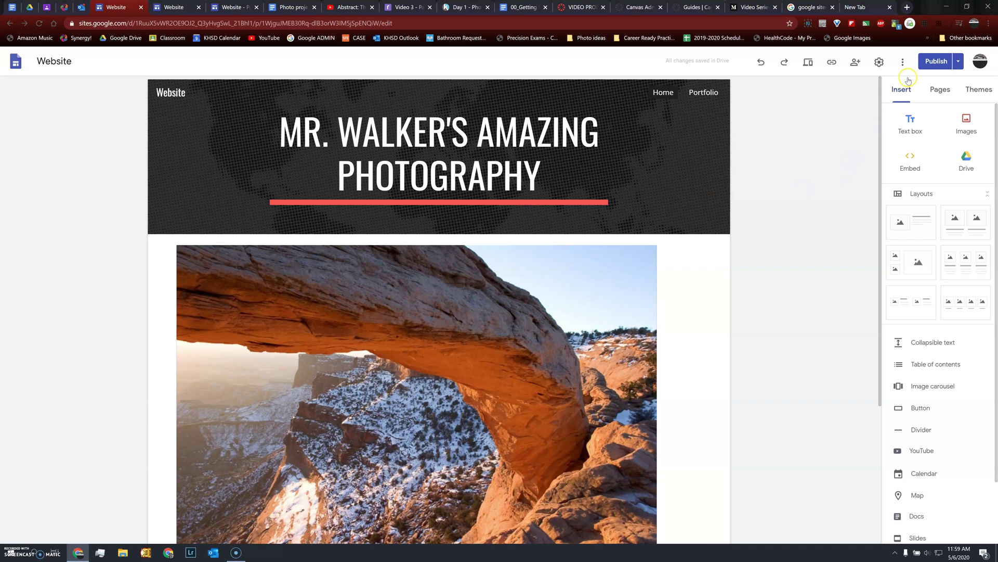
click(171, 7)
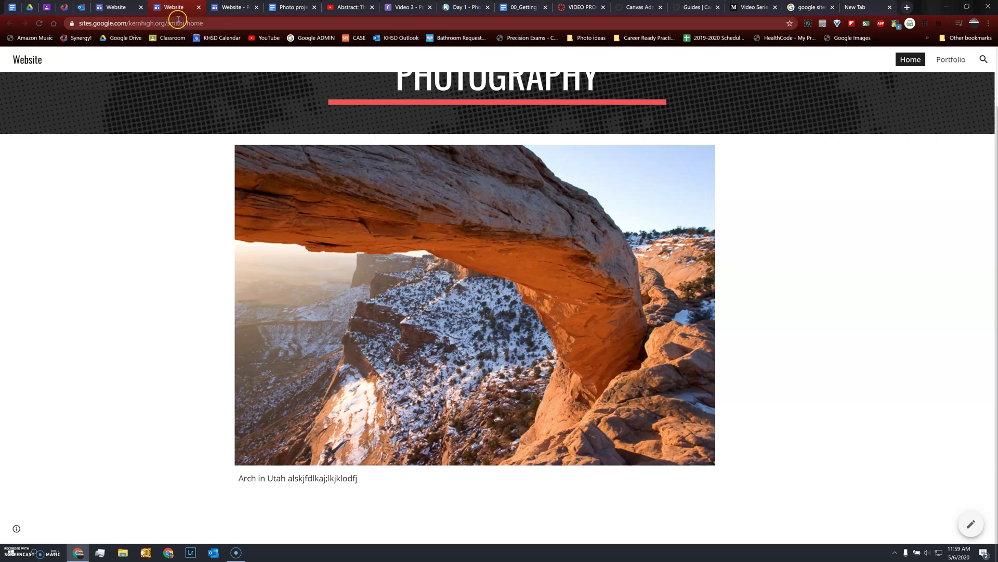
click(111, 8)
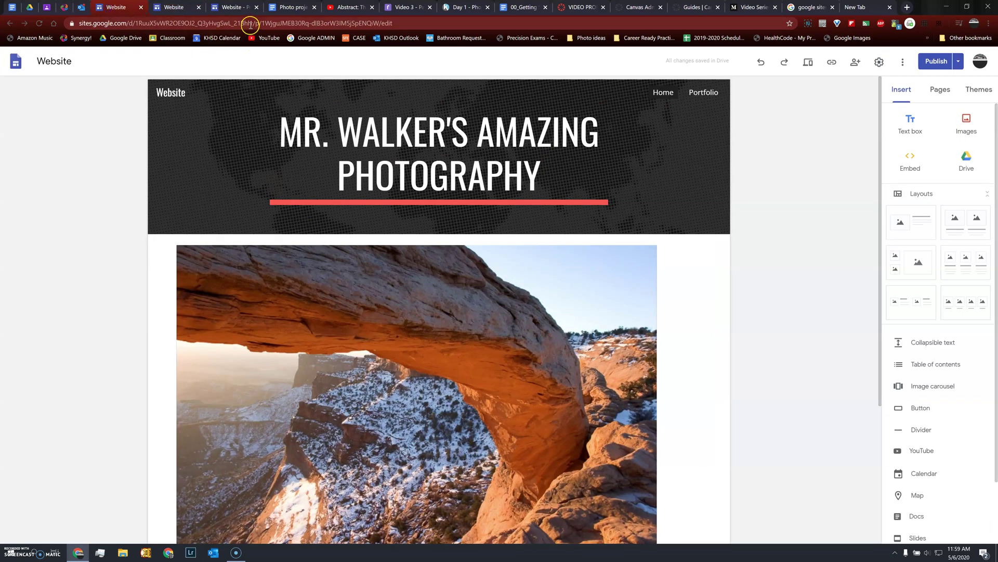